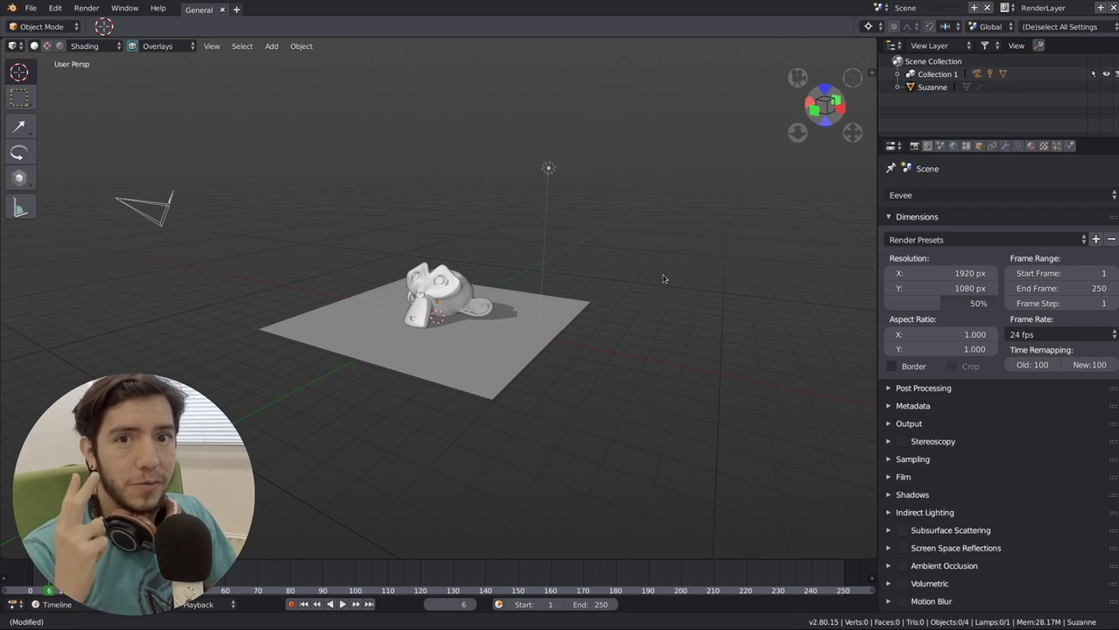
- Change the point lamp above the monkey head to an Area lamp
{"action": "left_click", "coordinate": [549, 169]}
{"action": "left_click", "coordinate": [1005, 146]}
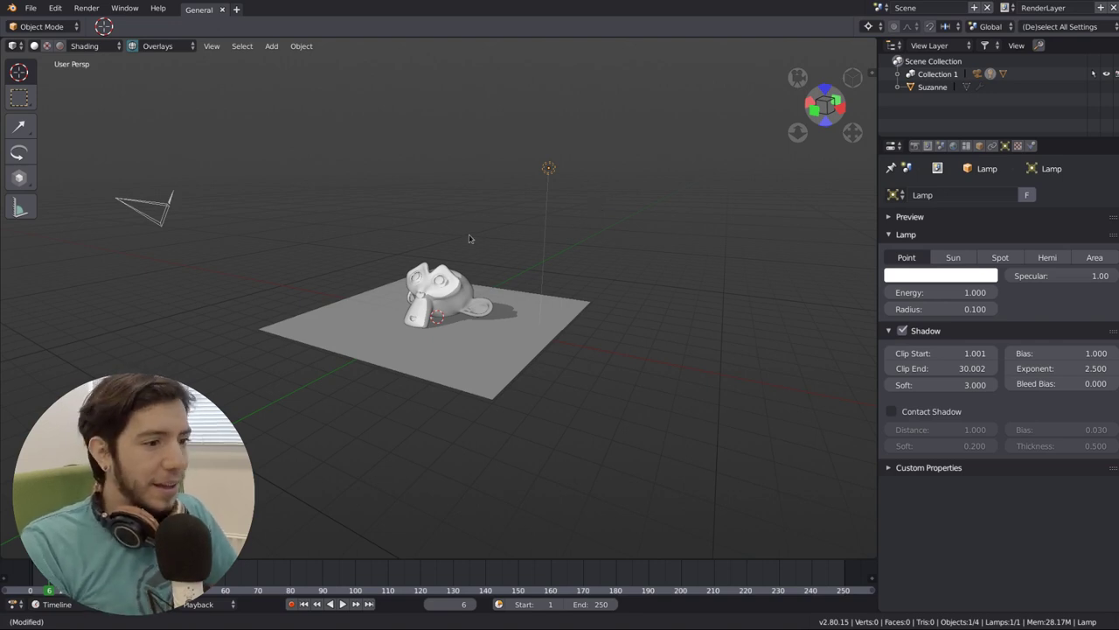
{"action": "middle_click_drag", "start_coordinate": [549, 272], "coordinate": [586, 279]}
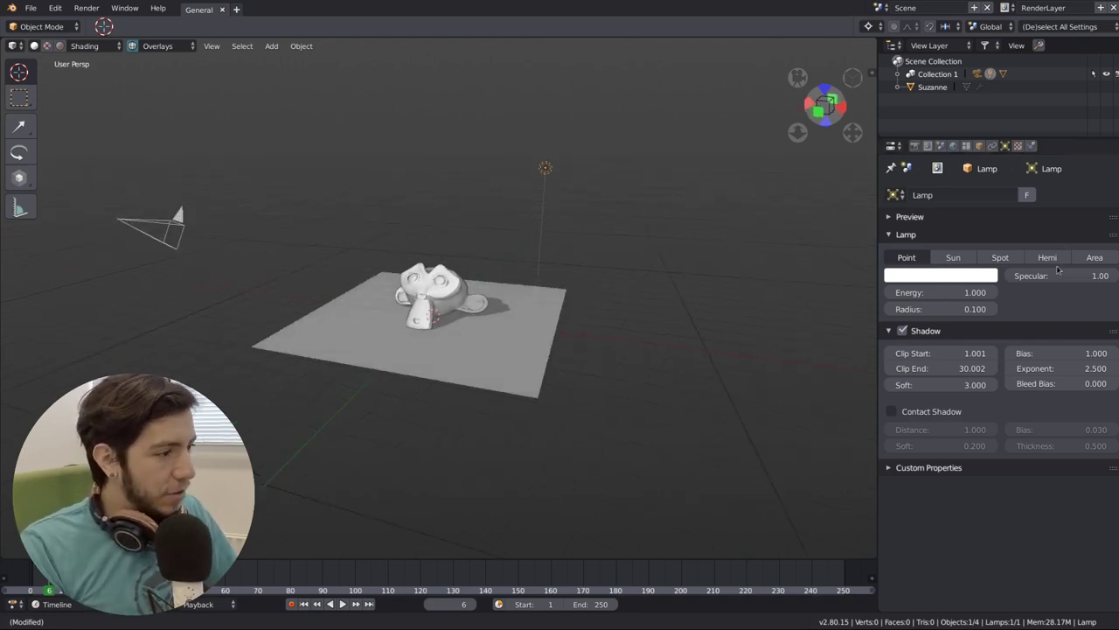
{"action": "left_click", "coordinate": [1095, 257]}
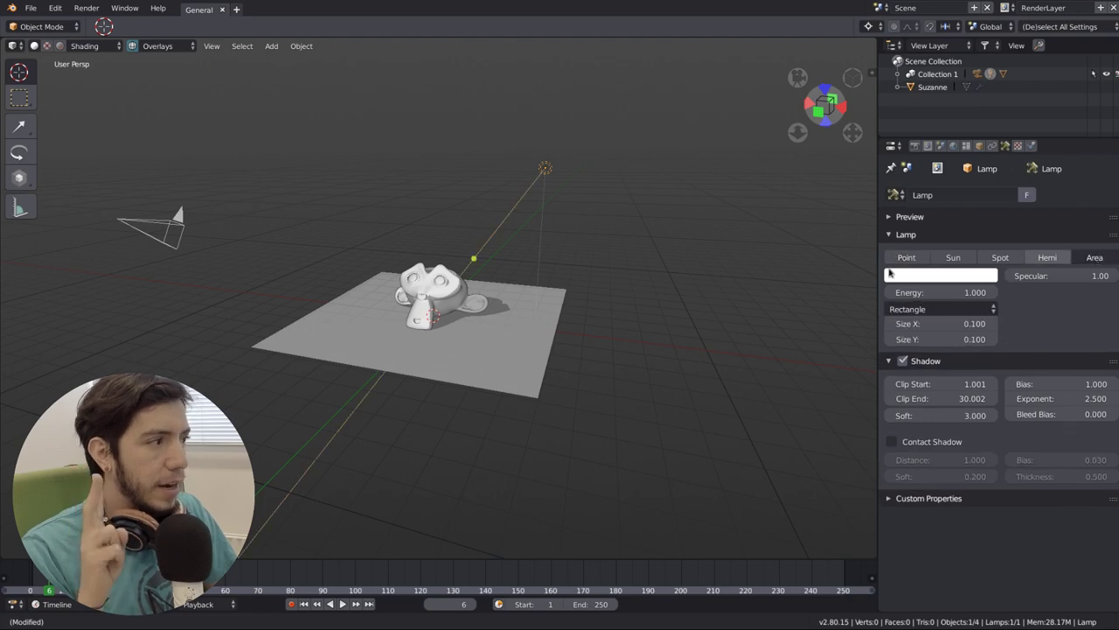
{"action": "middle_click_drag", "start_coordinate": [612, 271], "coordinate": [638, 263]}
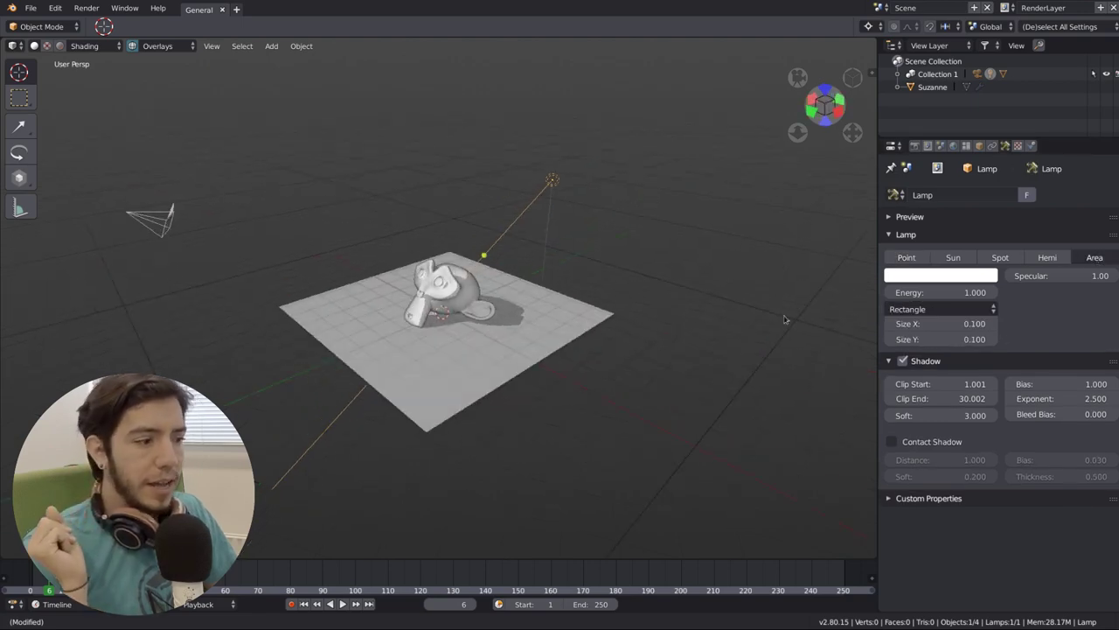
- Set the area lamp's shape to Square with a size of 4.038
{"action": "left_click", "coordinate": [951, 310]}
{"action": "left_click", "coordinate": [955, 295]}
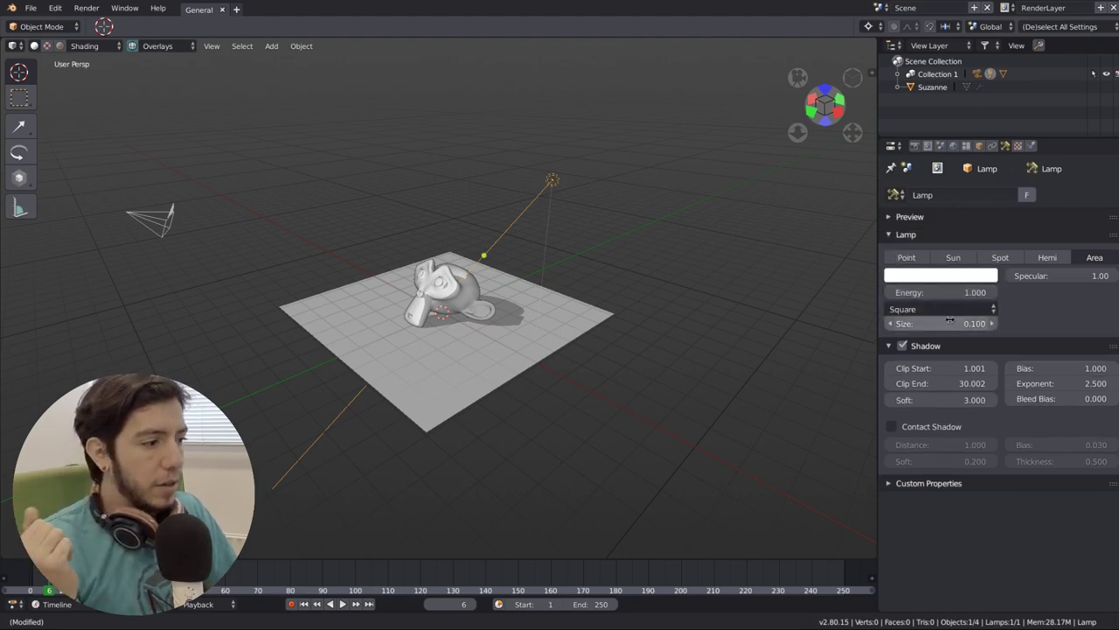
{"action": "left_click_drag", "start_coordinate": [949, 324], "coordinate": [1032, 323]}
{"action": "middle_click_drag", "start_coordinate": [619, 236], "coordinate": [628, 266]}
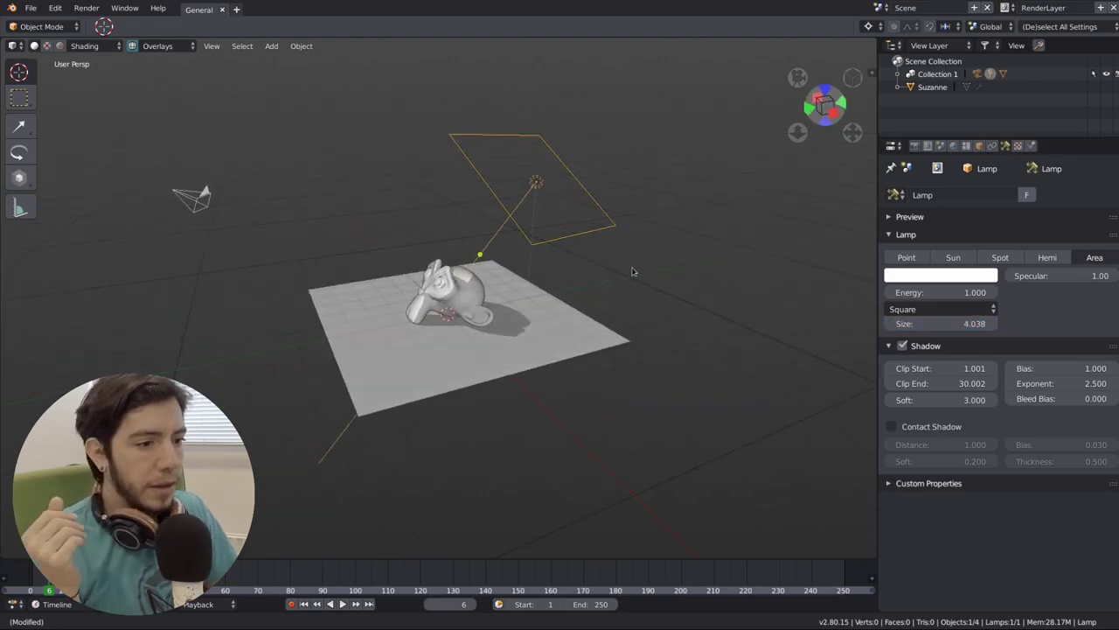
- Set the area lamp's shape to Rectangle with Size X 4.705 and Size Y 2.531
{"action": "left_click", "coordinate": [941, 308]}
{"action": "left_click", "coordinate": [942, 272]}
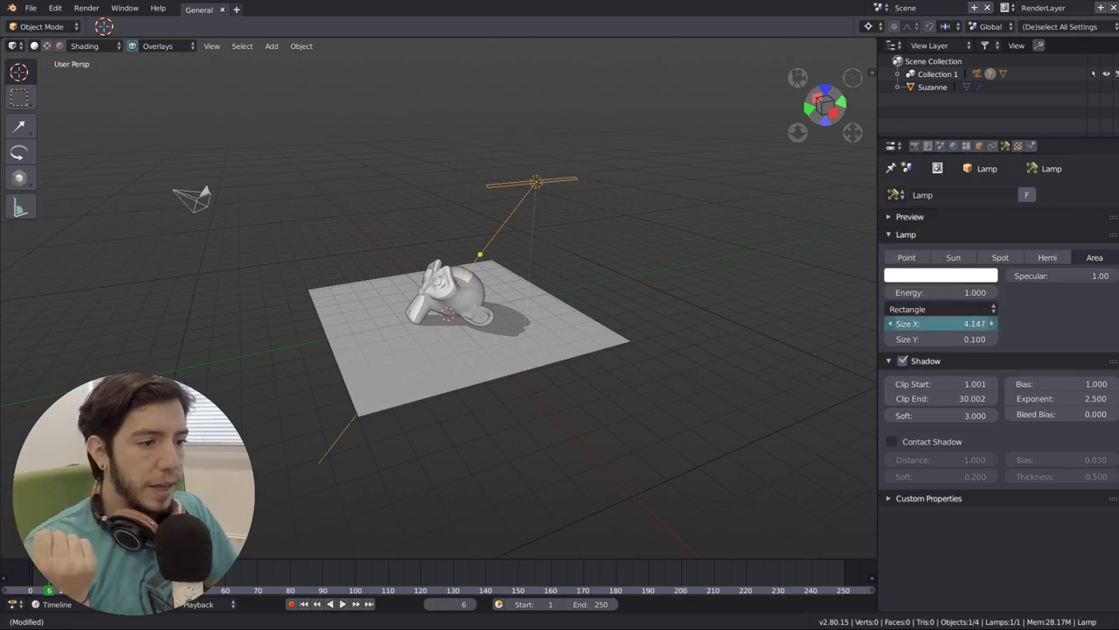
{"action": "left_click_drag", "start_coordinate": [942, 324], "coordinate": [1031, 339]}
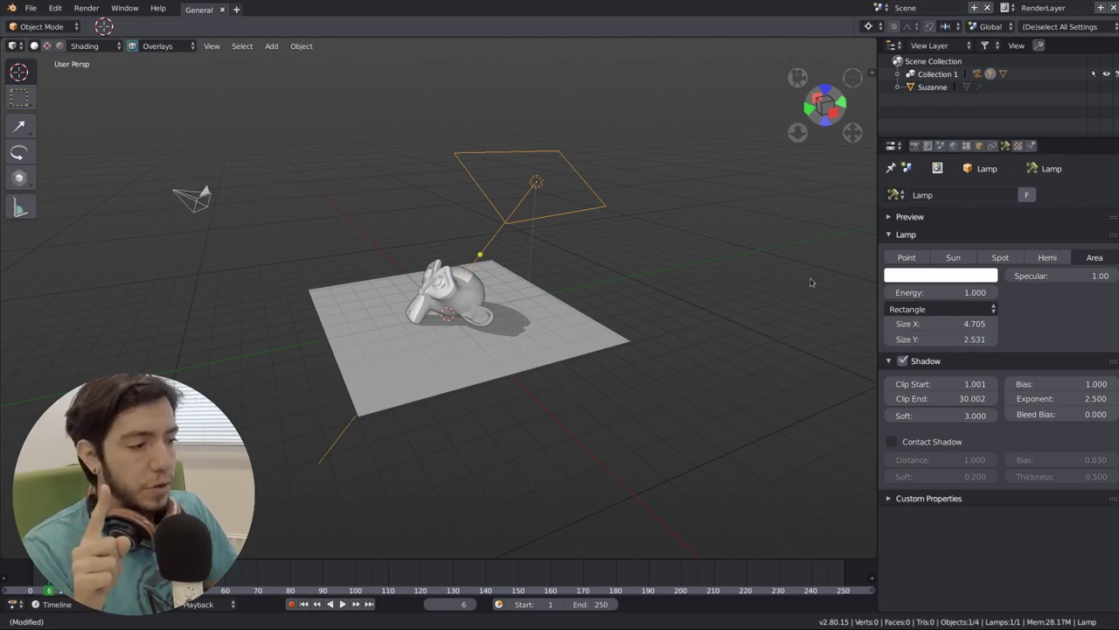
- Set the area lamp's shape to Disk and display the viewport in rendered shading
{"action": "left_click", "coordinate": [941, 309]}
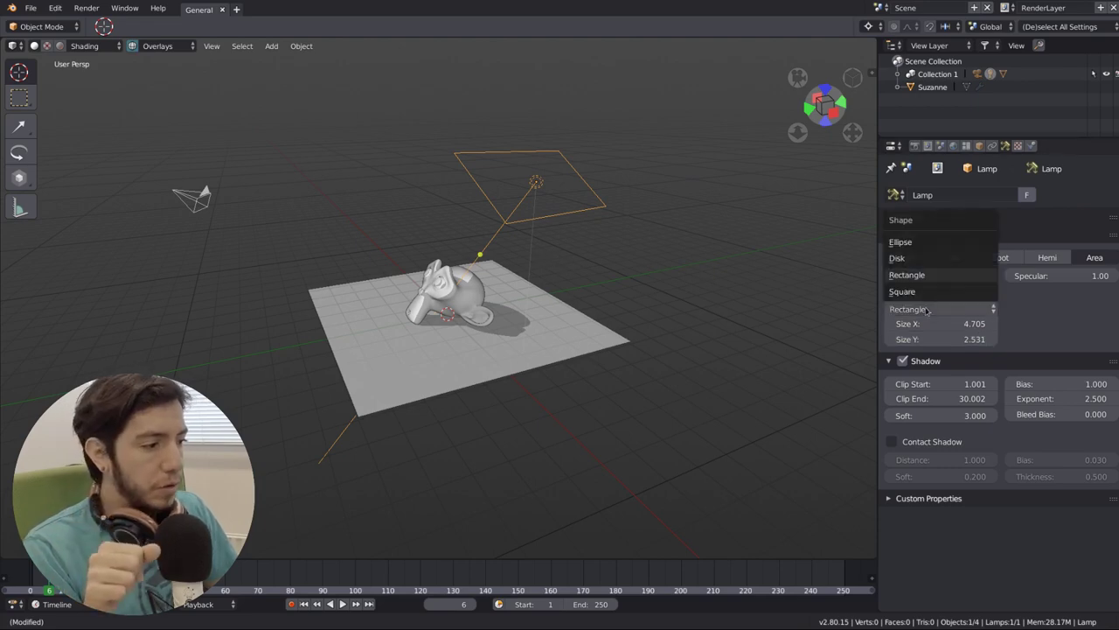
{"action": "left_click", "coordinate": [937, 261]}
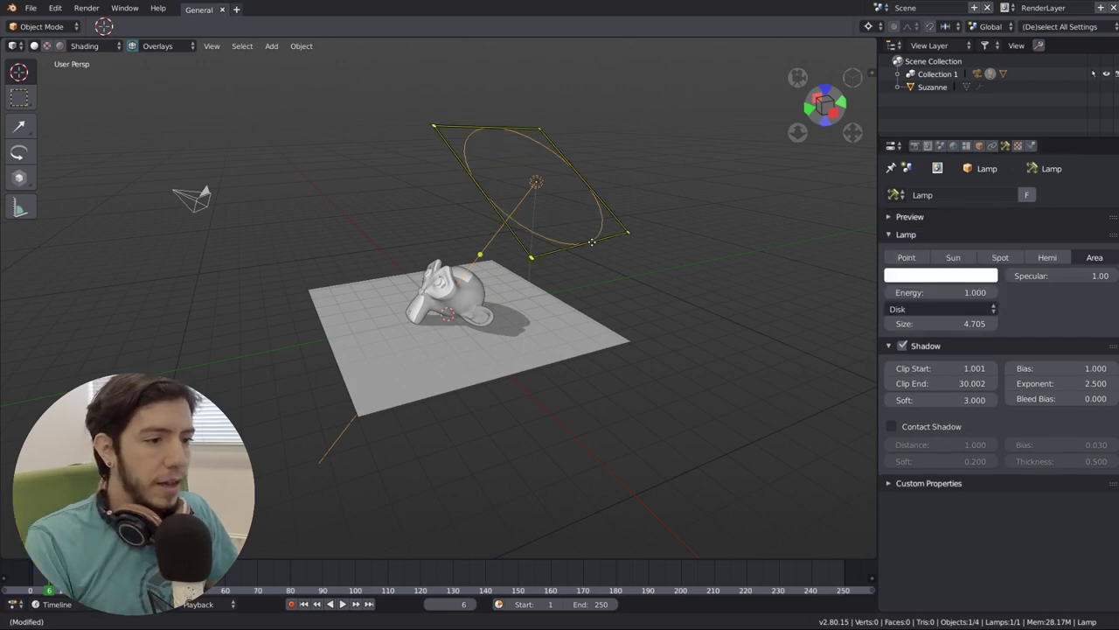
{"action": "middle_click_drag", "start_coordinate": [560, 289], "coordinate": [297, 136]}
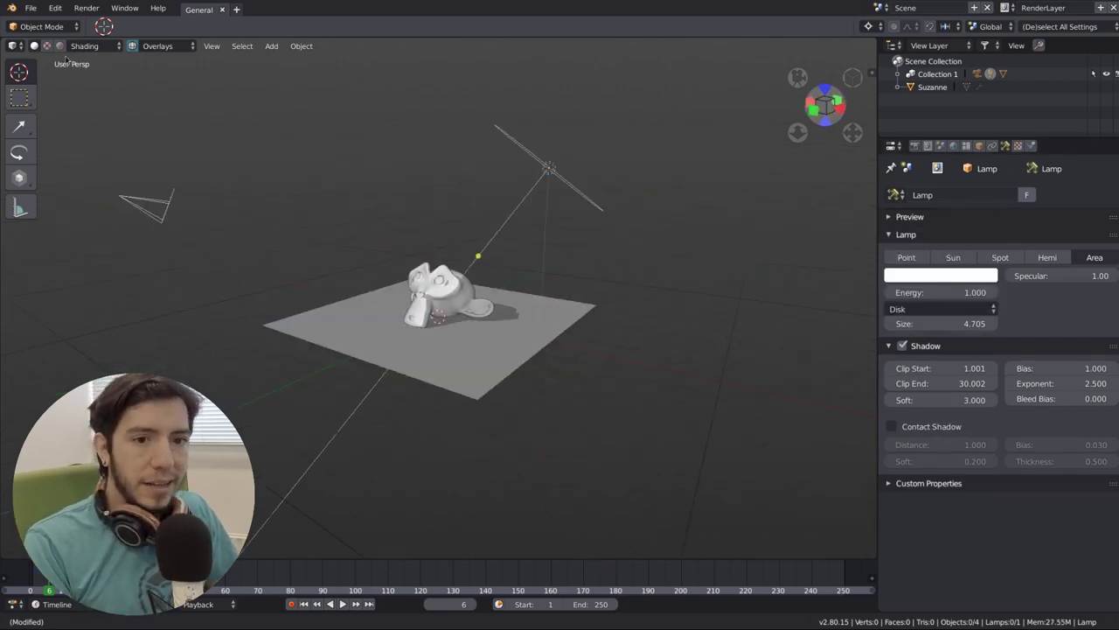
{"action": "left_click", "coordinate": [59, 45]}
- Give the ground plane a new material with Metallic 1.000 and scale the plane up to about twice its size
{"action": "left_click", "coordinate": [525, 318]}
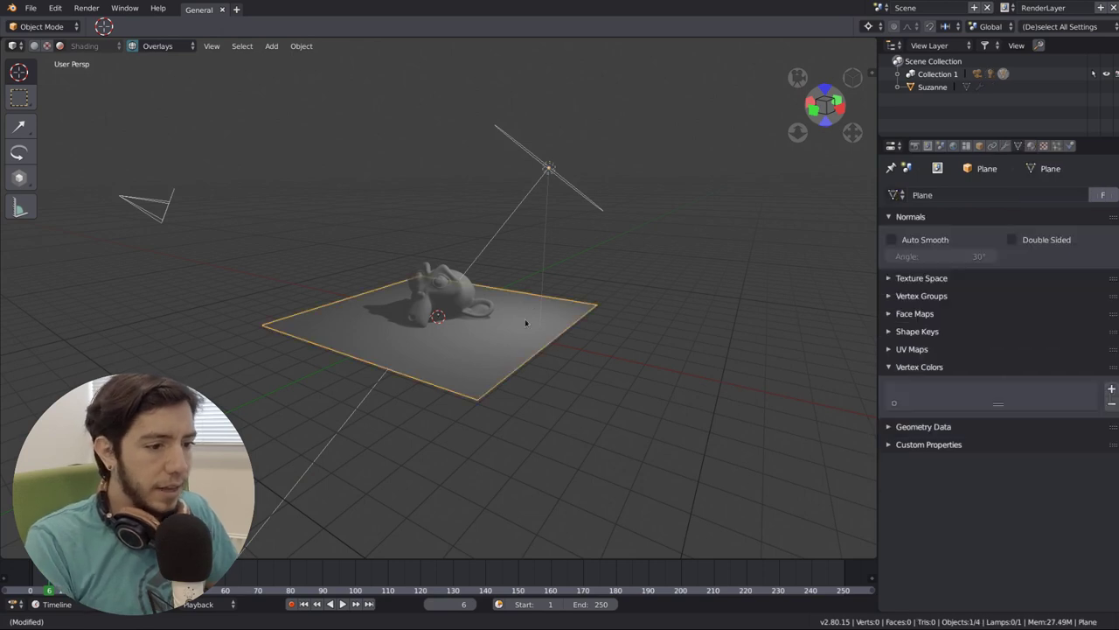
{"action": "left_click", "coordinate": [1031, 149]}
{"action": "left_click", "coordinate": [945, 248]}
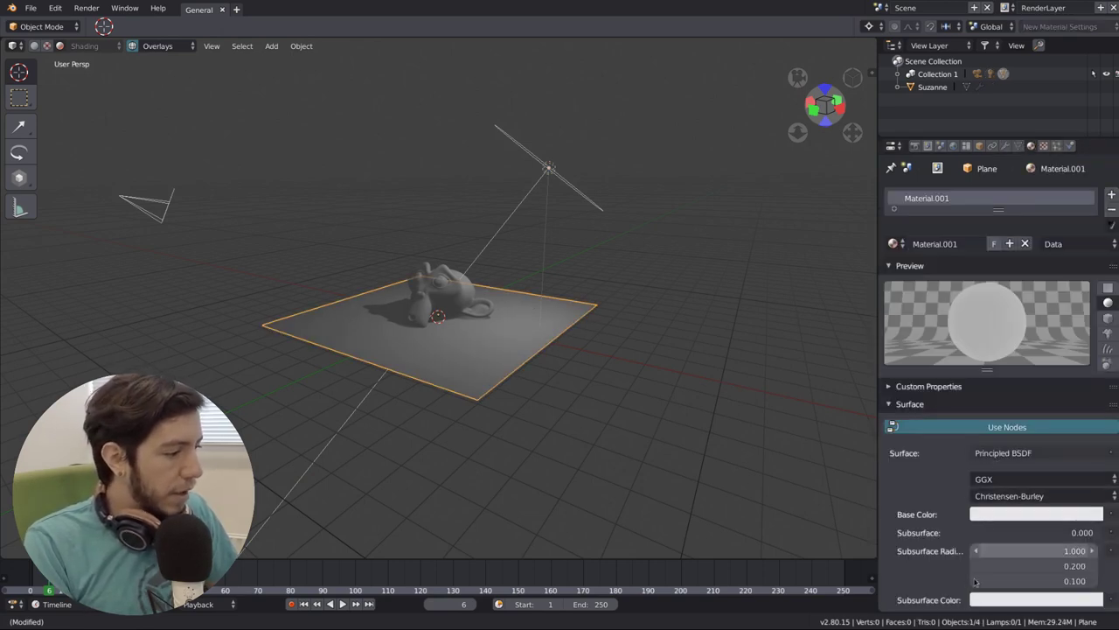
{"action": "scroll", "coordinate": [914, 541], "scroll_direction": "down", "scroll_amount": 4}
{"action": "double_click", "coordinate": [1005, 489]}
{"action": "type", "text": "1"}
{"action": "key", "text": "Return"}
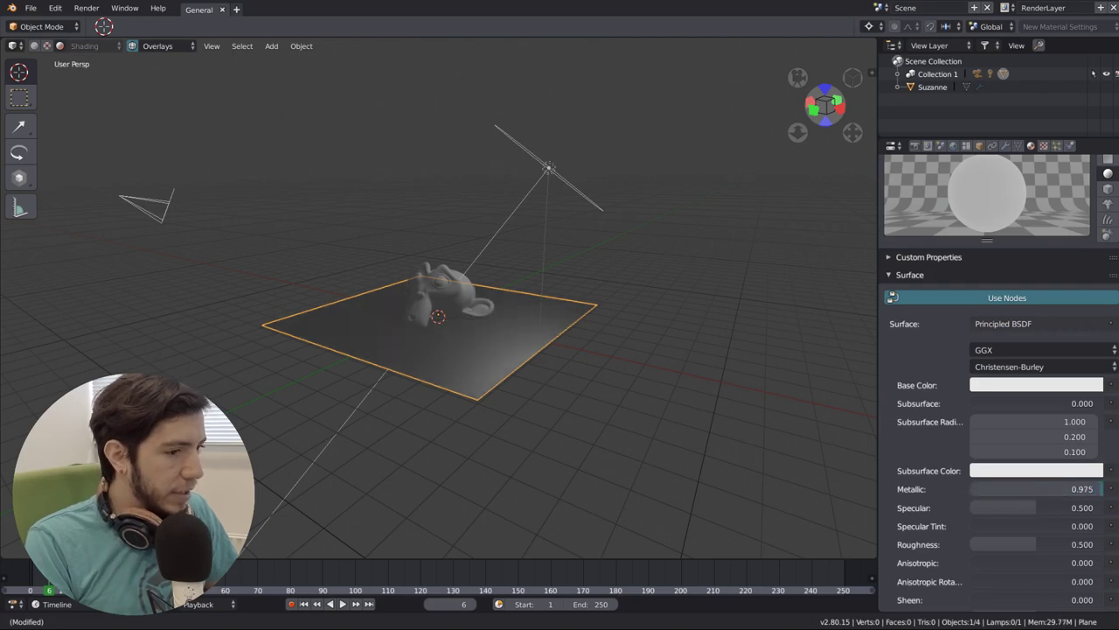
{"action": "key", "text": "s"}
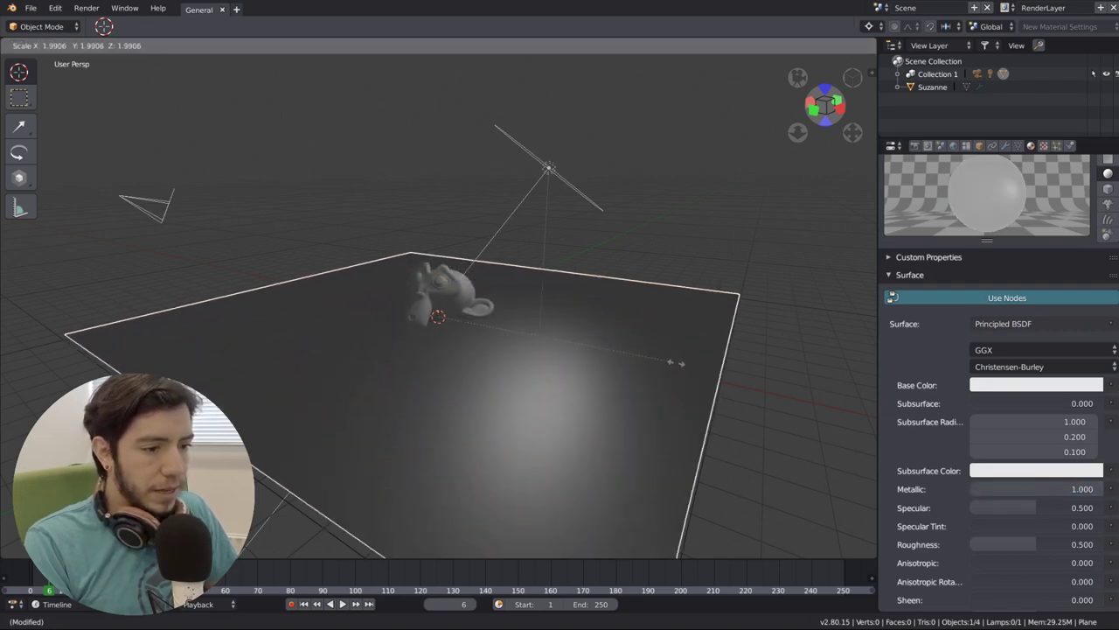
{"action": "left_click", "coordinate": [661, 319]}
- Clear the lamp's location and rotation, raise it along Z and move it along X to beside the monkey head
{"action": "left_click", "coordinate": [546, 170]}
{"action": "key", "text": "alt+g"}
{"action": "key", "text": "g"}
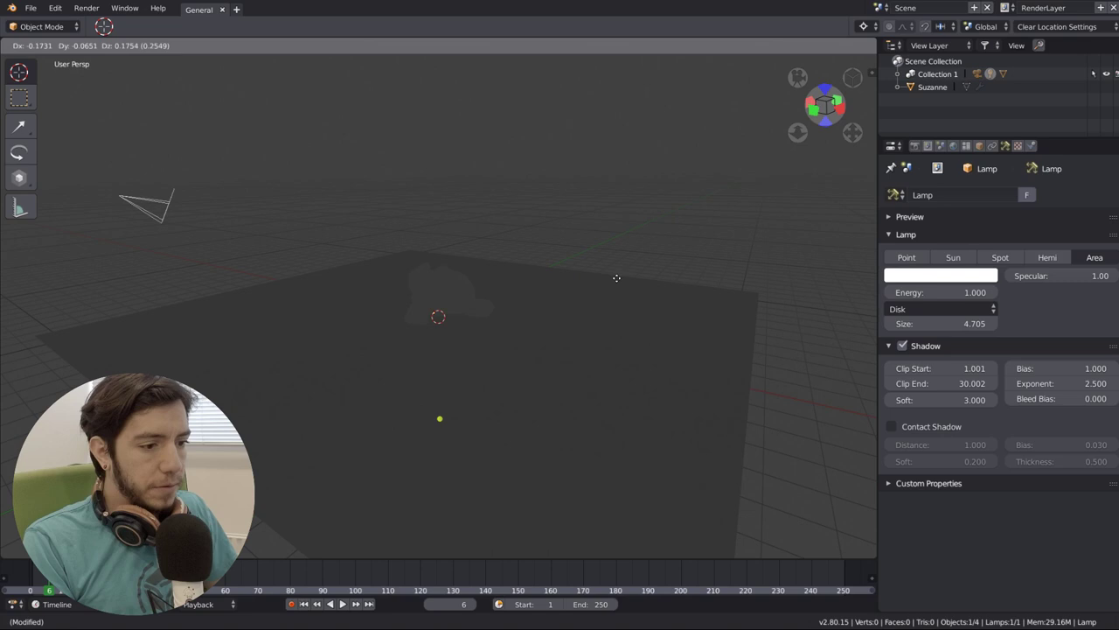
{"action": "key", "text": "z"}
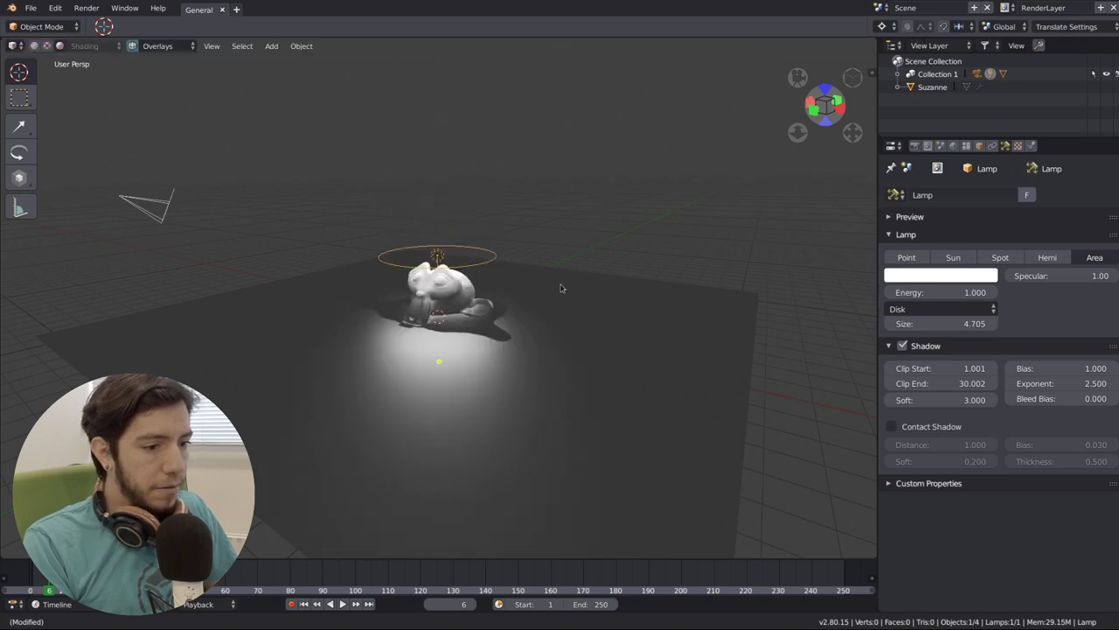
{"action": "key", "text": "x"}
{"action": "left_click", "coordinate": [620, 304]}
{"action": "middle_click_drag", "start_coordinate": [620, 304], "coordinate": [542, 314]}
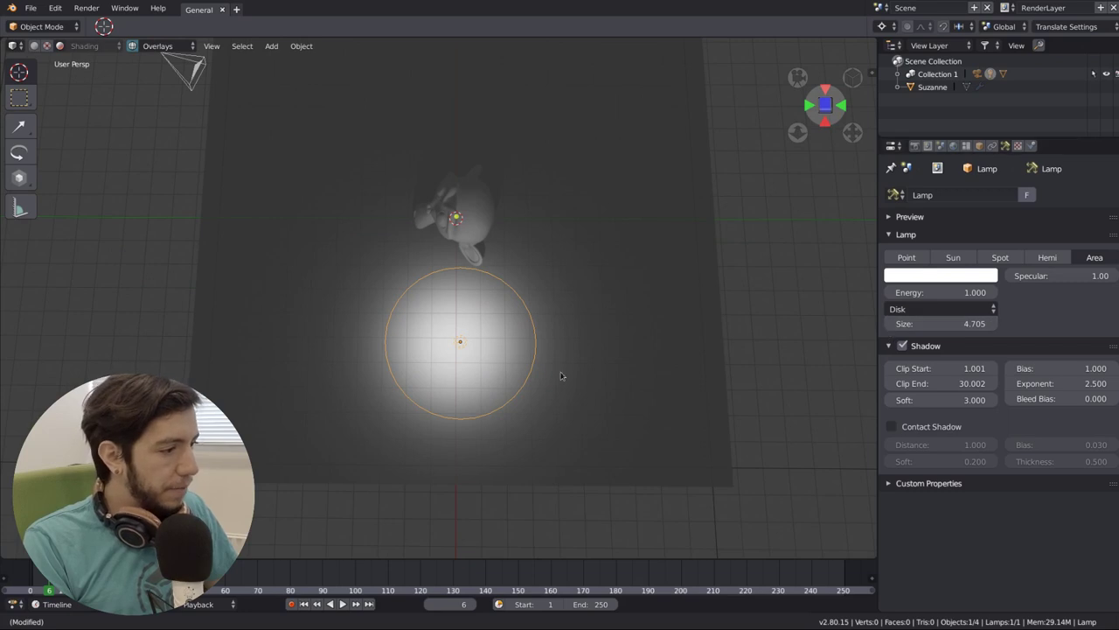
{"action": "middle_click_drag", "start_coordinate": [591, 355], "coordinate": [575, 308]}
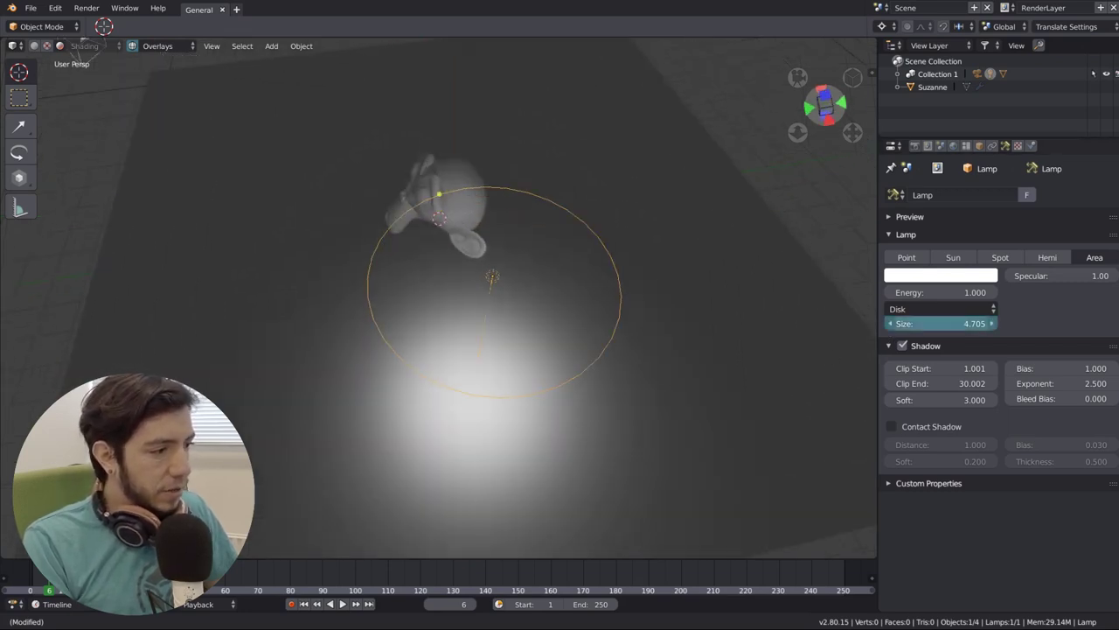
- Set the disk lamp's size to 0.569 and its energy to 2.630, keeping the Disk shape
{"action": "left_click_drag", "start_coordinate": [953, 323], "coordinate": [920, 325]}
{"action": "middle_click_drag", "start_coordinate": [477, 292], "coordinate": [465, 317]}
{"action": "left_click_drag", "start_coordinate": [944, 292], "coordinate": [979, 292]}
{"action": "left_click", "coordinate": [929, 309]}
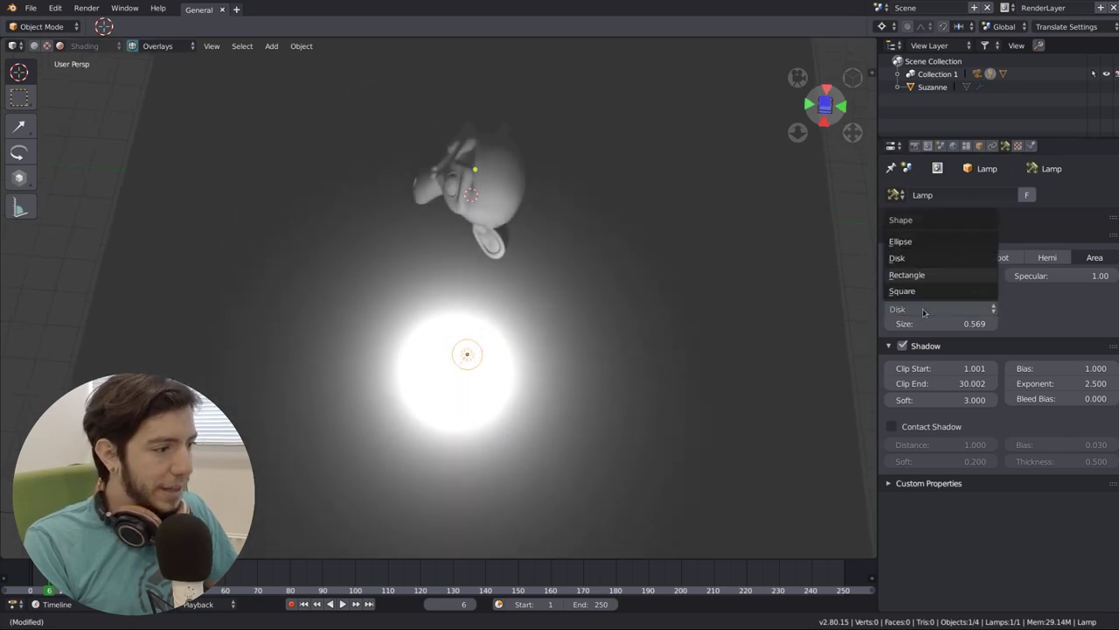
{"action": "left_click", "coordinate": [900, 257]}
- Move the disk lamp along the Y axis and place a duplicate of it beside it
{"action": "key", "text": "g"}
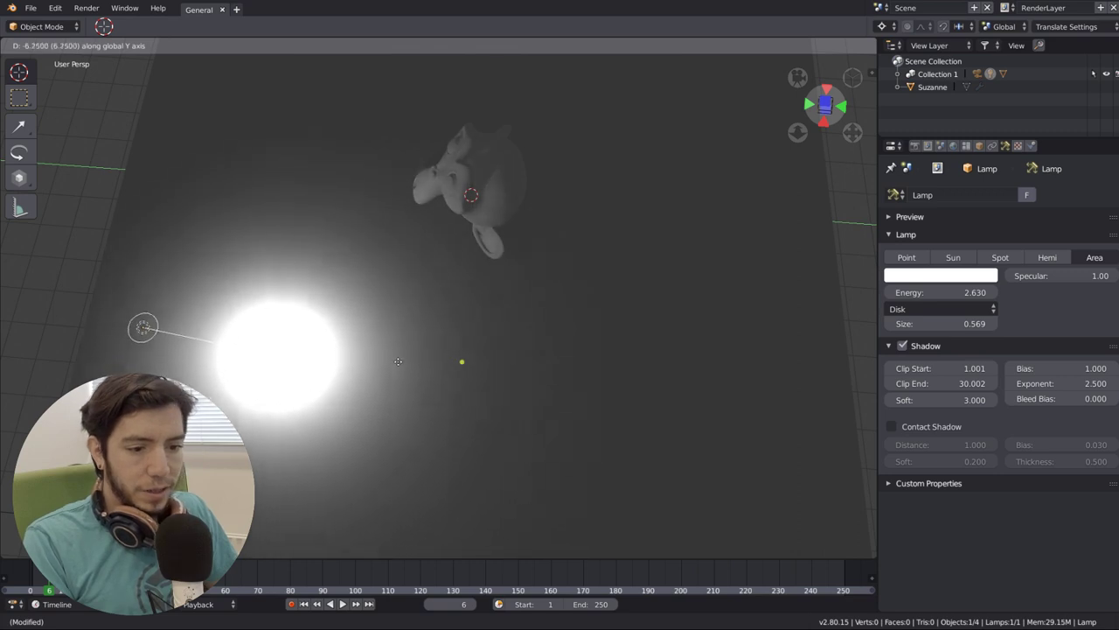
{"action": "left_click", "coordinate": [362, 355]}
{"action": "key", "text": "shift+d"}
{"action": "left_click", "coordinate": [529, 319]}
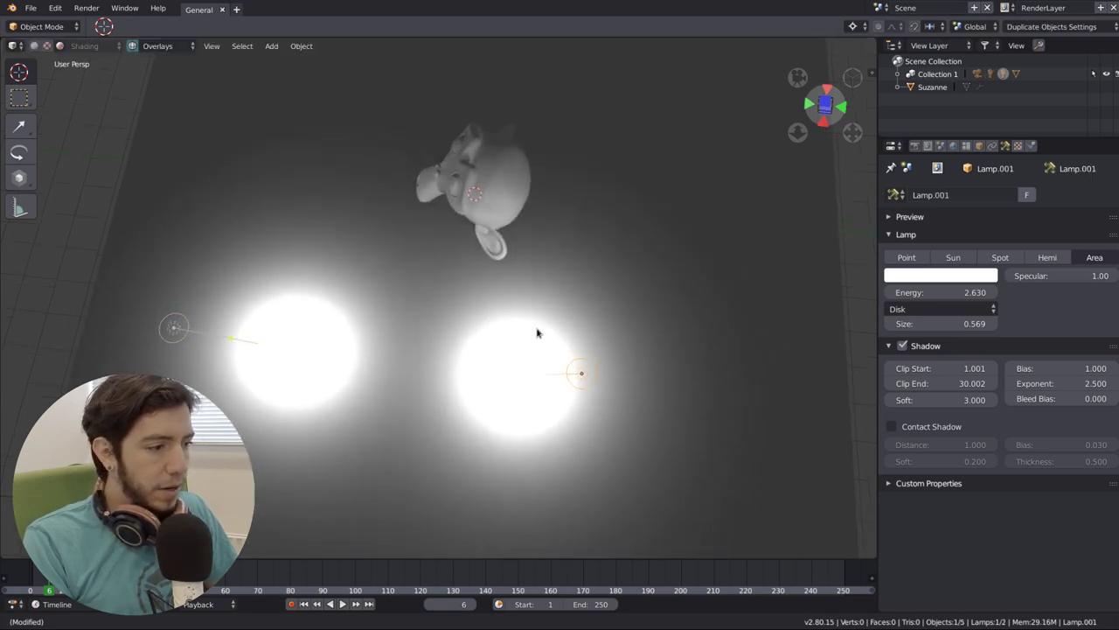
{"action": "scroll", "coordinate": [531, 341], "scroll_direction": "down", "scroll_amount": 1}
{"action": "scroll", "coordinate": [531, 341], "scroll_direction": "down", "scroll_amount": 2}
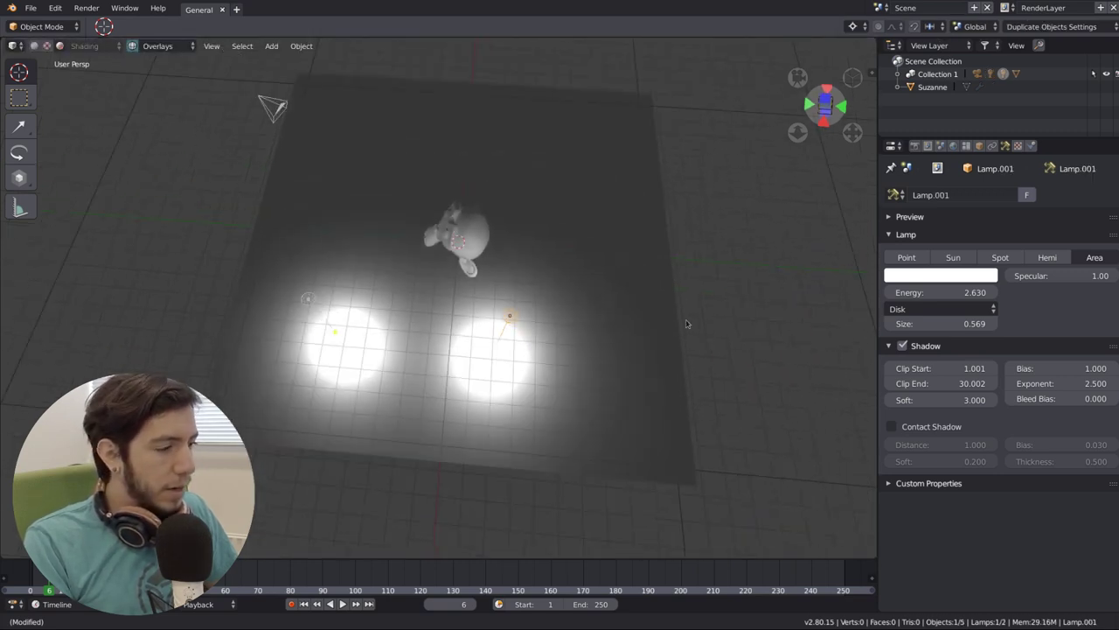
- Set the duplicated lamp's shape to Square with a size of 4.765 and an energy of 4.330
{"action": "left_click", "coordinate": [942, 315]}
{"action": "left_click", "coordinate": [940, 297]}
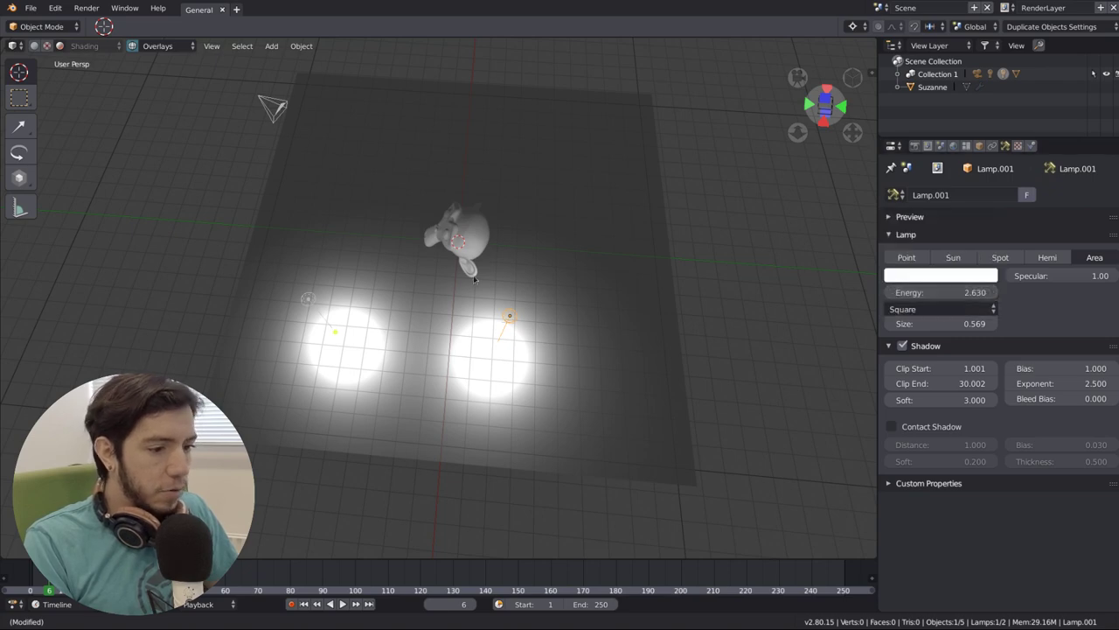
{"action": "left_click_drag", "start_coordinate": [953, 324], "coordinate": [997, 324]}
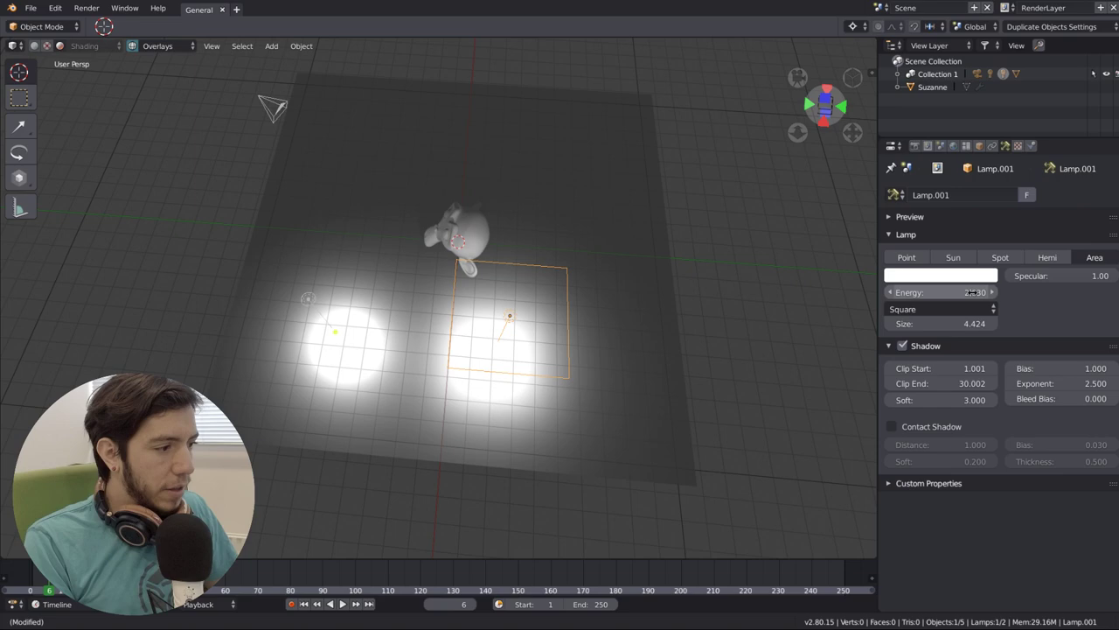
{"action": "left_click_drag", "start_coordinate": [940, 292], "coordinate": [990, 293]}
{"action": "mouse_move", "coordinate": [376, 306]}
{"action": "middle_mouse_down"}
{"action": "mouse_move", "coordinate": [404, 332]}
{"action": "mouse_move", "coordinate": [385, 315]}
{"action": "middle_mouse_up"}
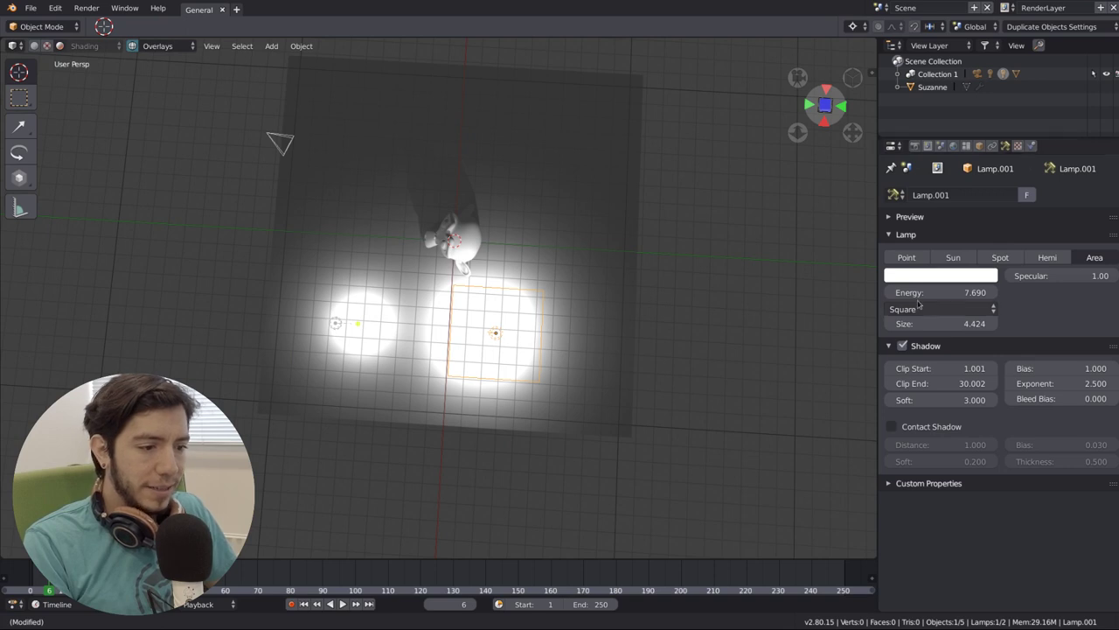
{"action": "mouse_move", "coordinate": [958, 324]}
{"action": "left_mouse_down"}
{"action": "mouse_move", "coordinate": [936, 324]}
{"action": "mouse_move", "coordinate": [962, 323]}
{"action": "left_mouse_up"}
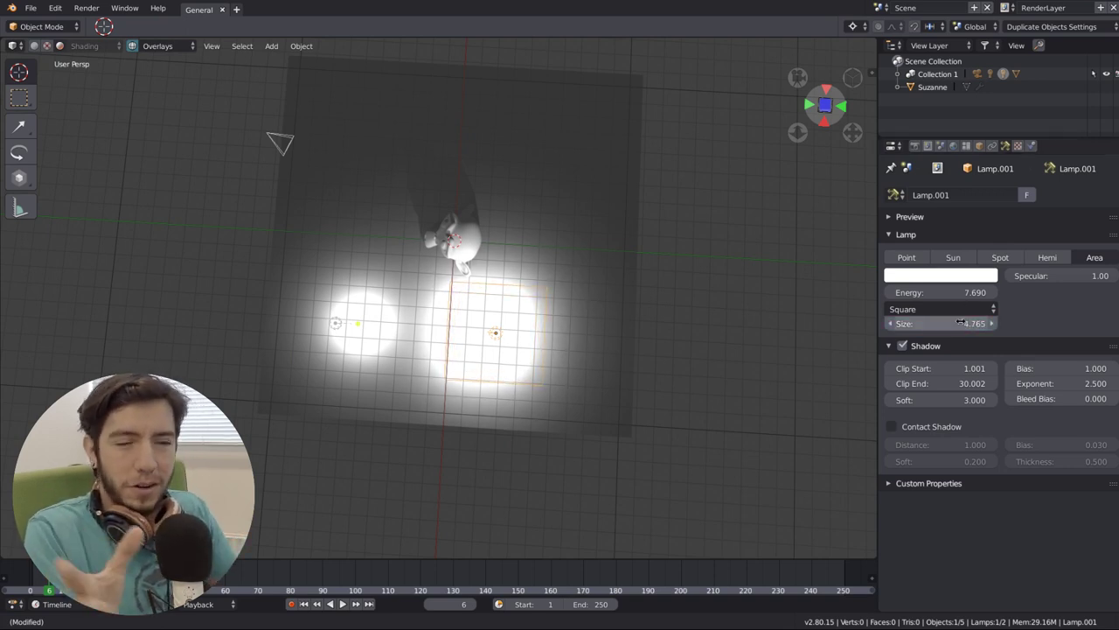
{"action": "left_click_drag", "start_coordinate": [940, 292], "coordinate": [965, 288]}
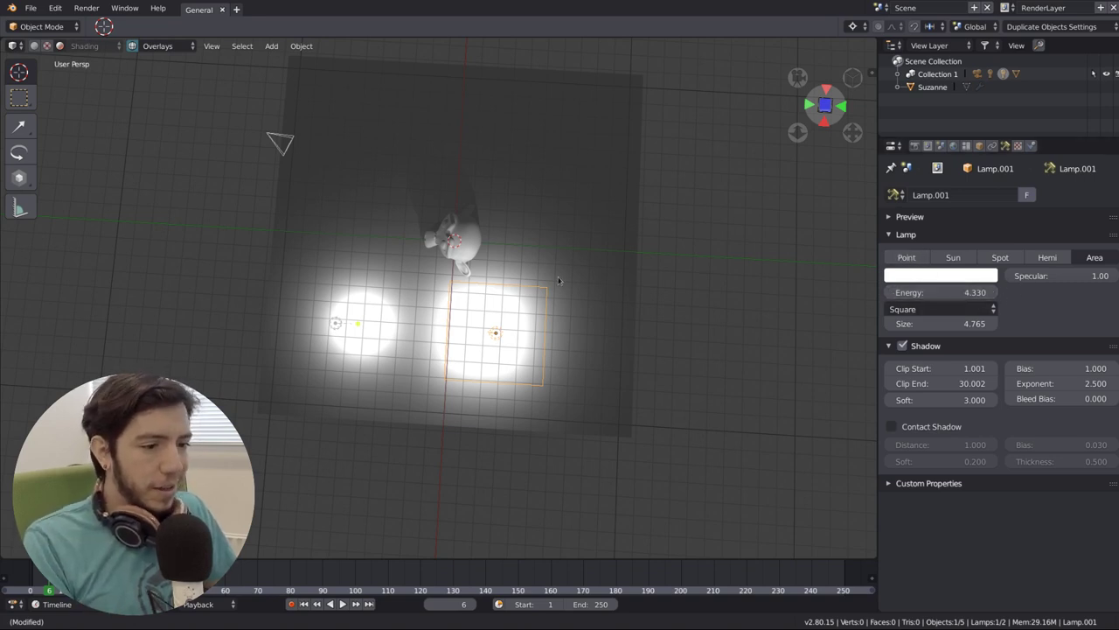
- Duplicate the square lamp and place the copy on the opposite side of the monkey head
{"action": "middle_click_drag", "start_coordinate": [561, 281], "coordinate": [592, 358]}
{"action": "key", "text": "shift+d"}
{"action": "key", "text": "z"}
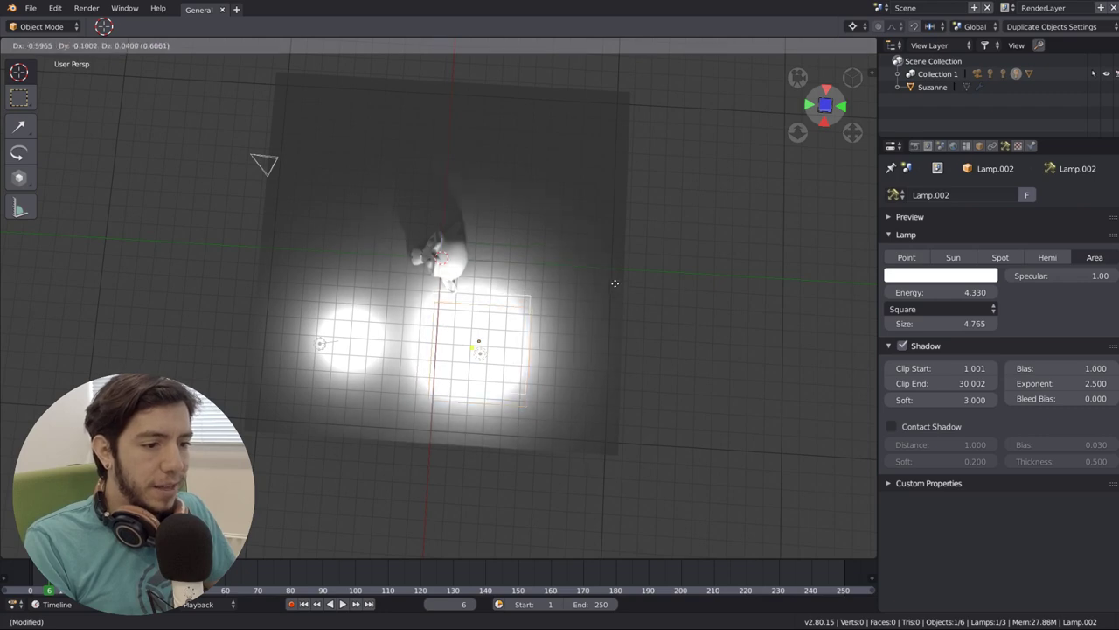
{"action": "left_click", "coordinate": [650, 262]}
{"action": "middle_click_drag", "start_coordinate": [650, 262], "coordinate": [434, 284]}
{"action": "key", "text": "g"}
{"action": "left_click", "coordinate": [396, 288]}
- Set the new lamp's shape to Ellipse with Size X 6.646, Size Y 0.775 and energy 2.480
{"action": "left_click", "coordinate": [944, 309]}
{"action": "left_click", "coordinate": [947, 243]}
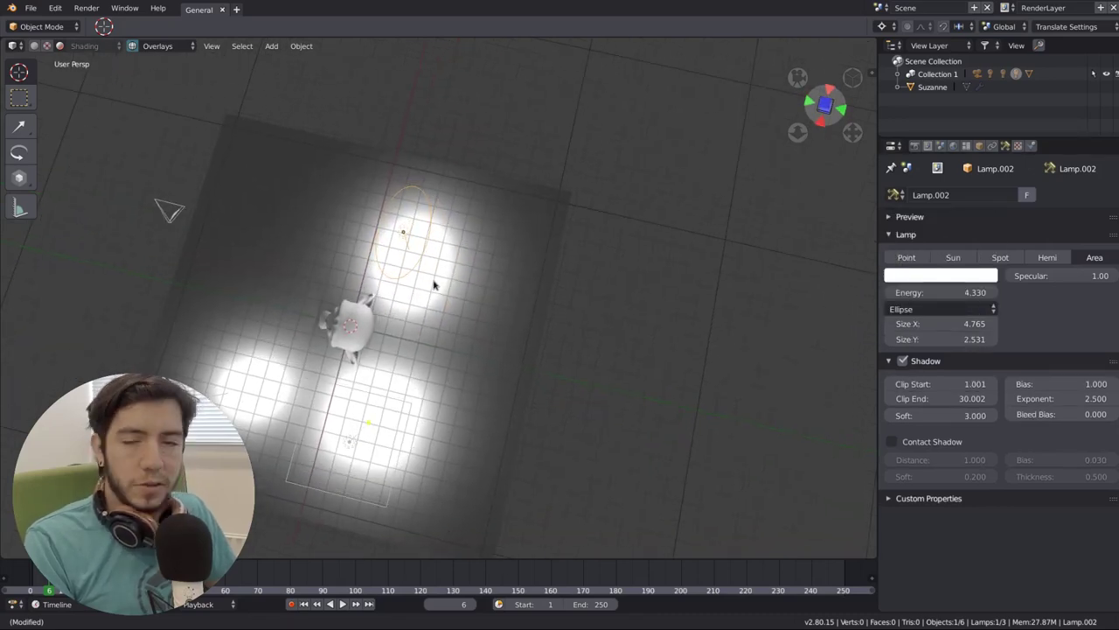
{"action": "left_click_drag", "start_coordinate": [940, 324], "coordinate": [918, 339]}
{"action": "mouse_move", "coordinate": [940, 292]}
{"action": "left_mouse_down"}
{"action": "mouse_move", "coordinate": [892, 292]}
{"action": "mouse_move", "coordinate": [953, 292]}
{"action": "left_mouse_up"}
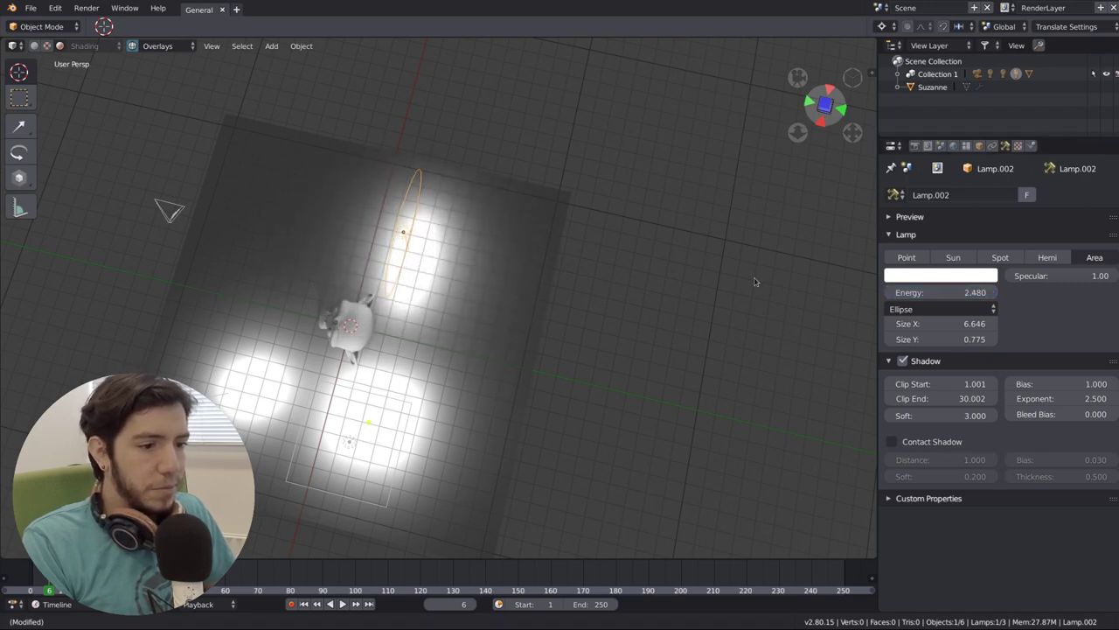
- Move the ellipse lamp along the Y axis and place a duplicate of it beside it along Y
{"action": "middle_click_drag", "start_coordinate": [757, 281], "coordinate": [590, 254]}
{"action": "key", "text": "shift+d"}
{"action": "key", "text": "z"}
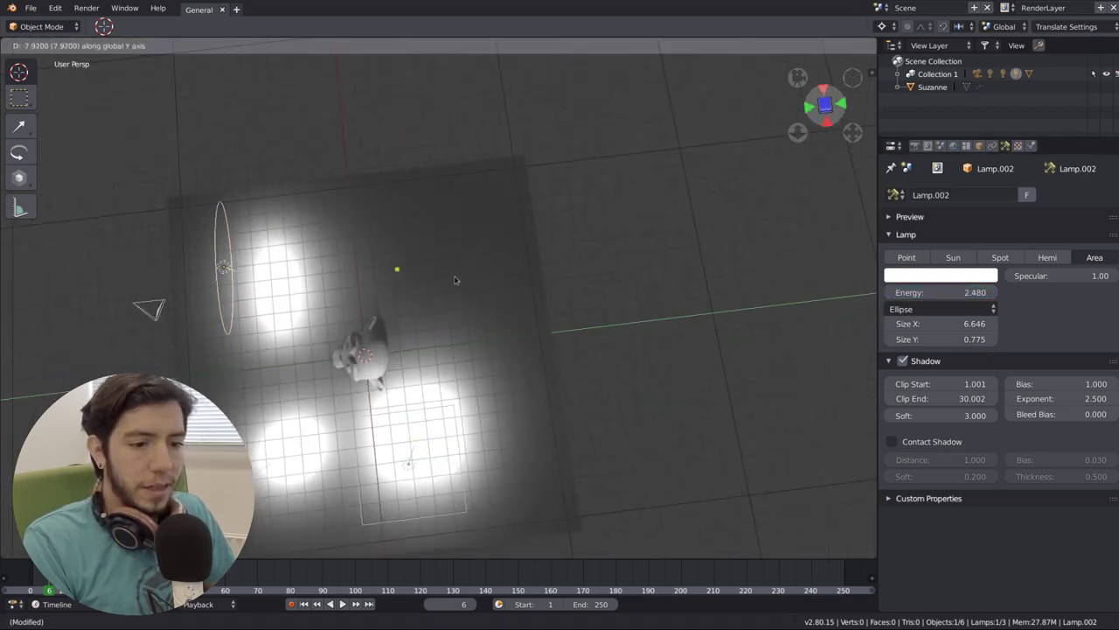
{"action": "right_click", "coordinate": [457, 262]}
{"action": "middle_click_drag", "start_coordinate": [457, 262], "coordinate": [524, 243]}
{"action": "key", "text": "g"}
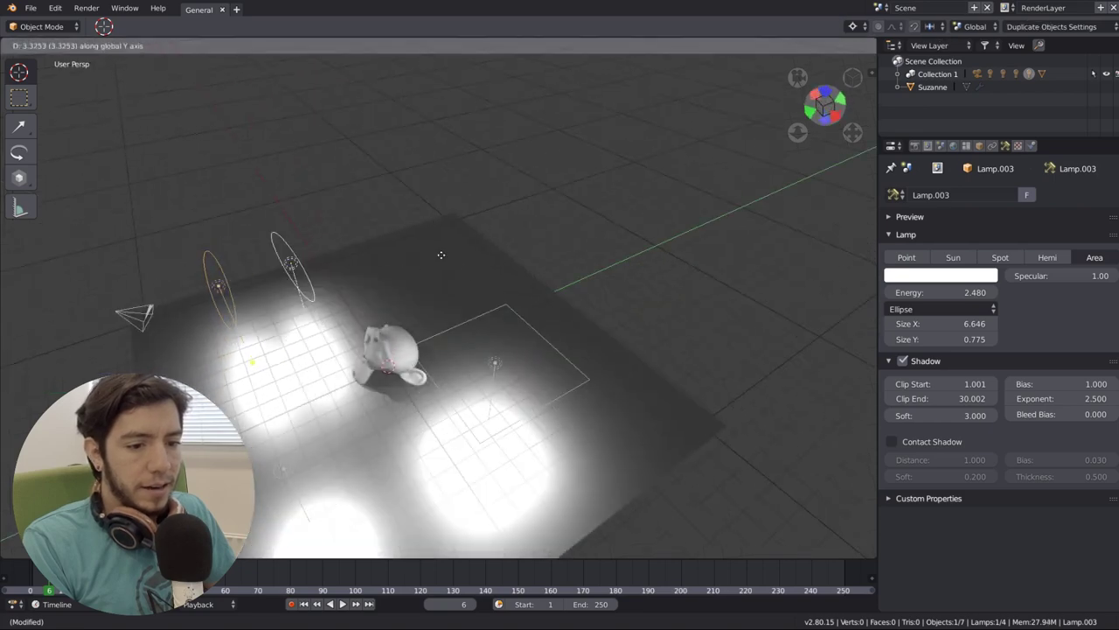
{"action": "key", "text": "y"}
{"action": "left_click", "coordinate": [525, 240]}
- Set the duplicated ellipse lamp's shape to Rectangle
{"action": "left_click", "coordinate": [942, 309]}
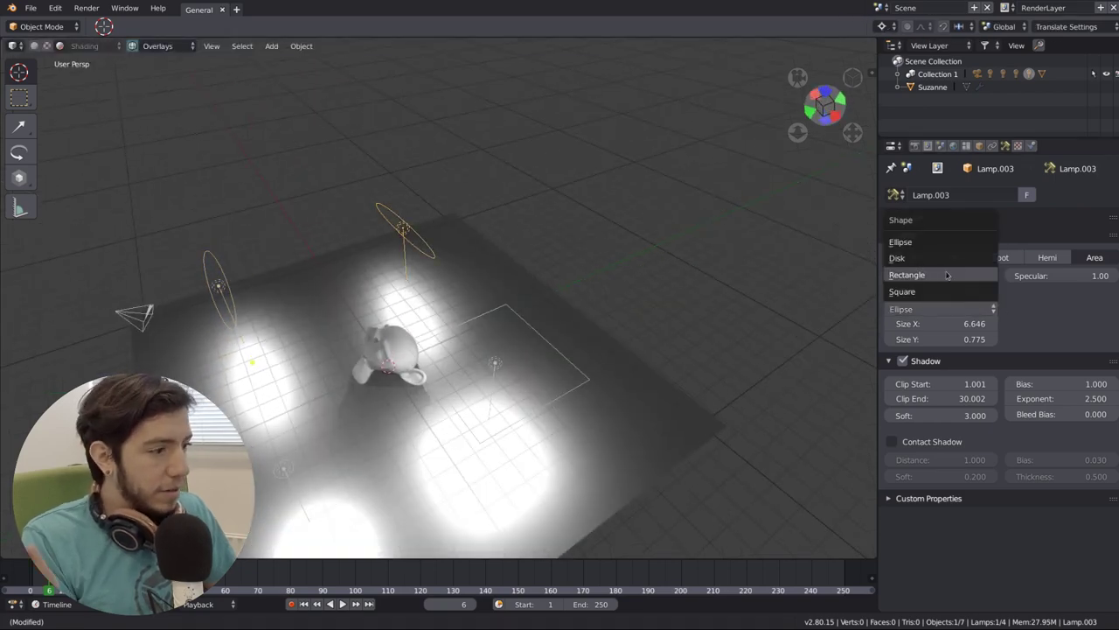
{"action": "left_click", "coordinate": [927, 273]}
{"action": "middle_click_drag", "start_coordinate": [585, 286], "coordinate": [688, 339]}
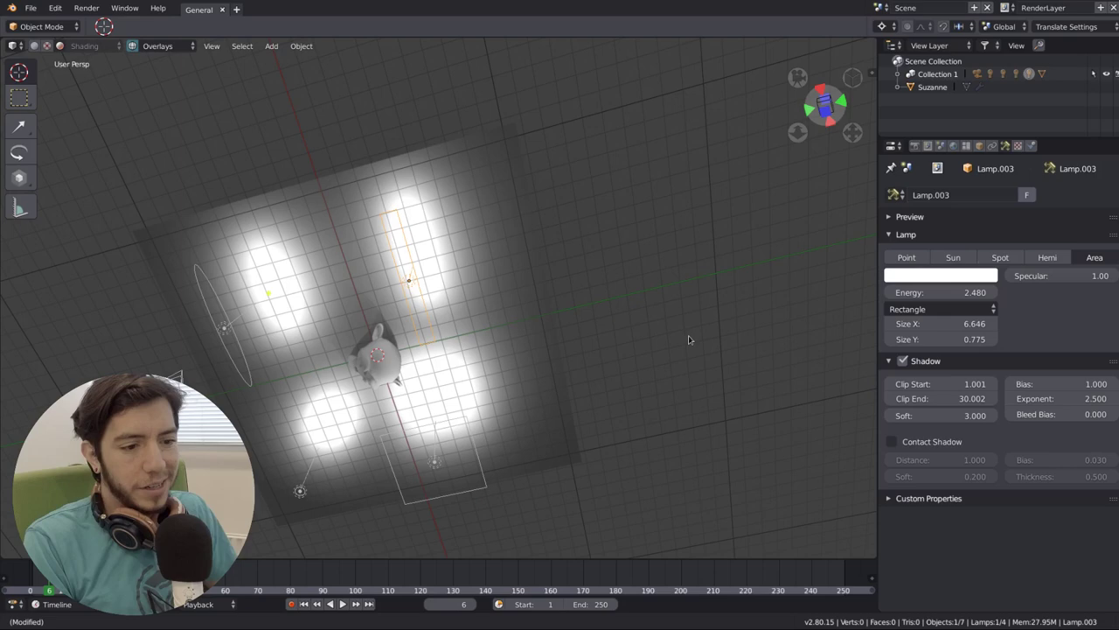
- Examine the light that the four area lamp shapes cast on the plane, from several angles, in top orthographic view and in perspective
{"action": "middle_click_drag", "start_coordinate": [463, 347], "coordinate": [350, 276]}
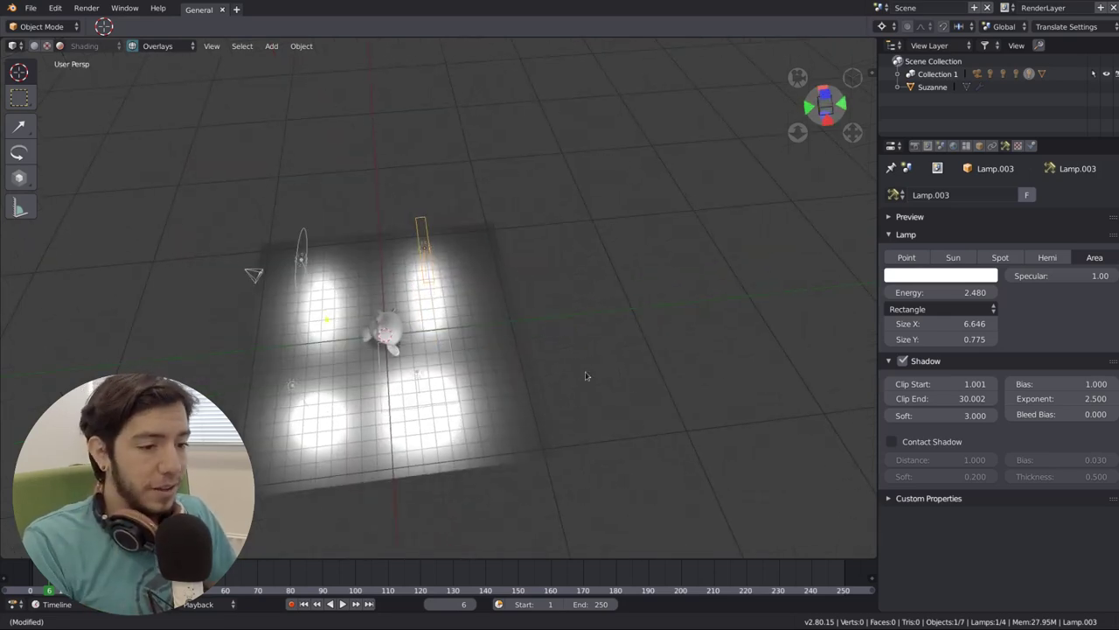
{"action": "middle_click_drag", "start_coordinate": [586, 376], "coordinate": [260, 170]}
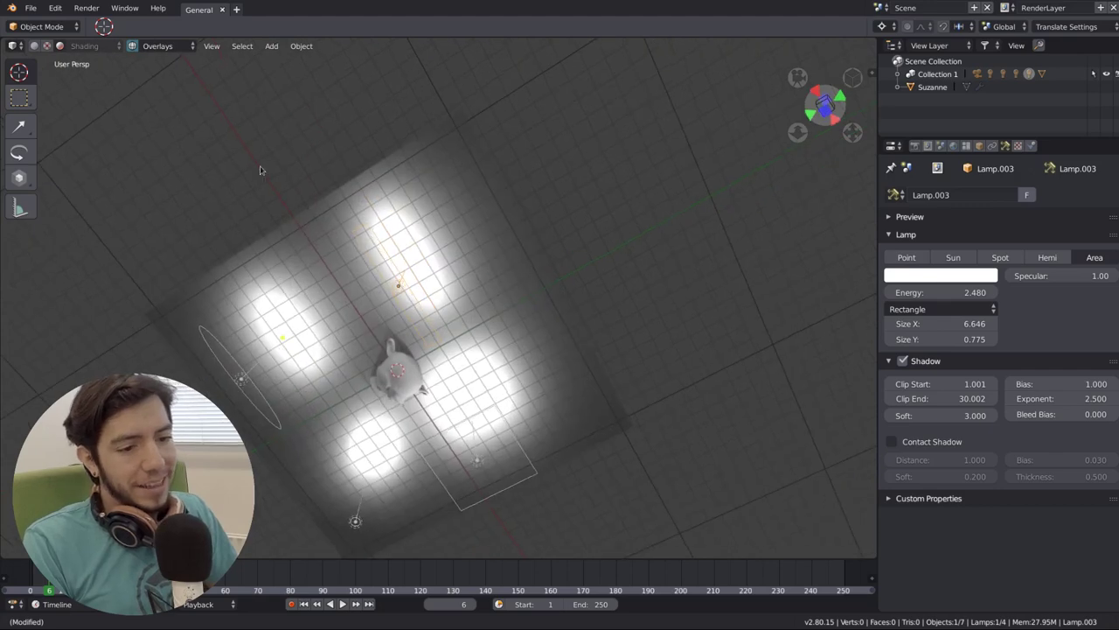
{"action": "key", "text": "KP_7"}
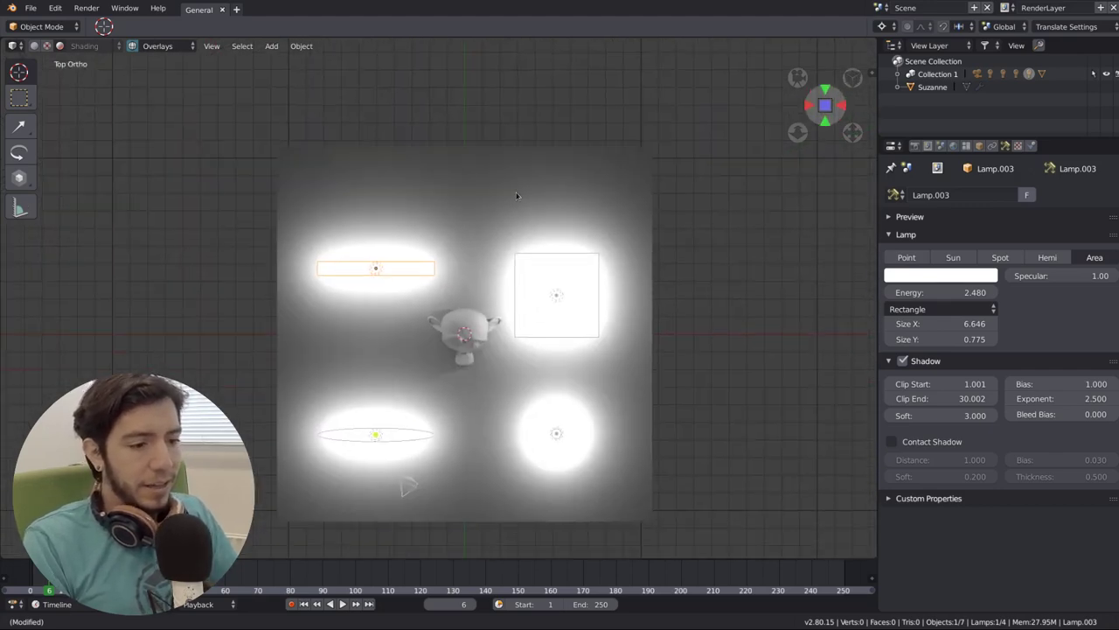
{"action": "middle_click_drag", "start_coordinate": [517, 196], "coordinate": [485, 138], "text": "shift"}
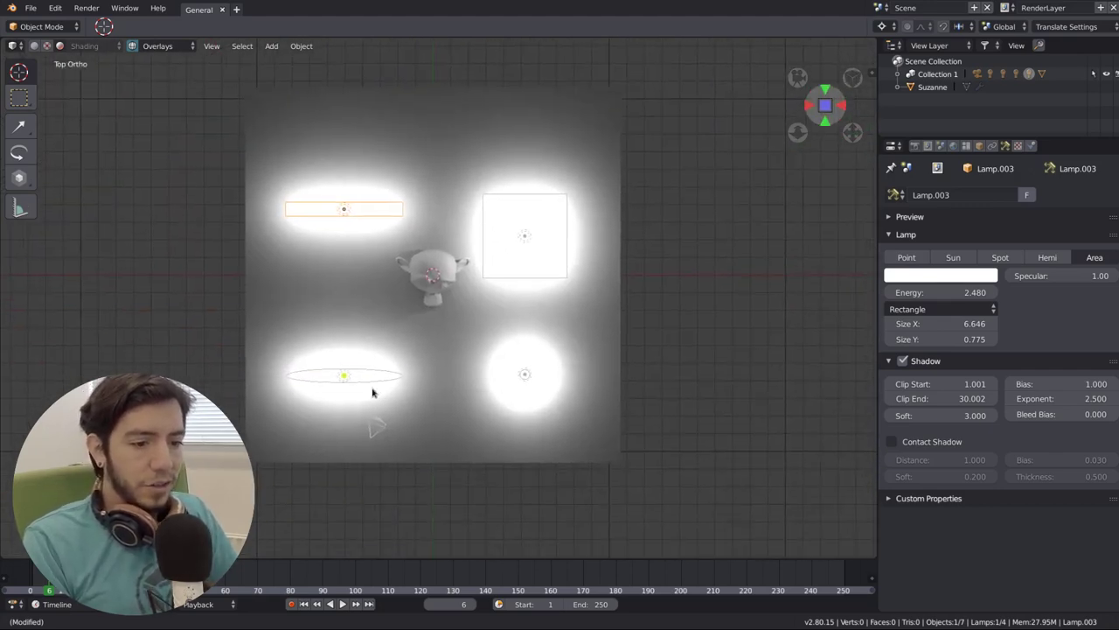
{"action": "left_click", "coordinate": [341, 372]}
{"action": "left_click", "coordinate": [344, 198]}
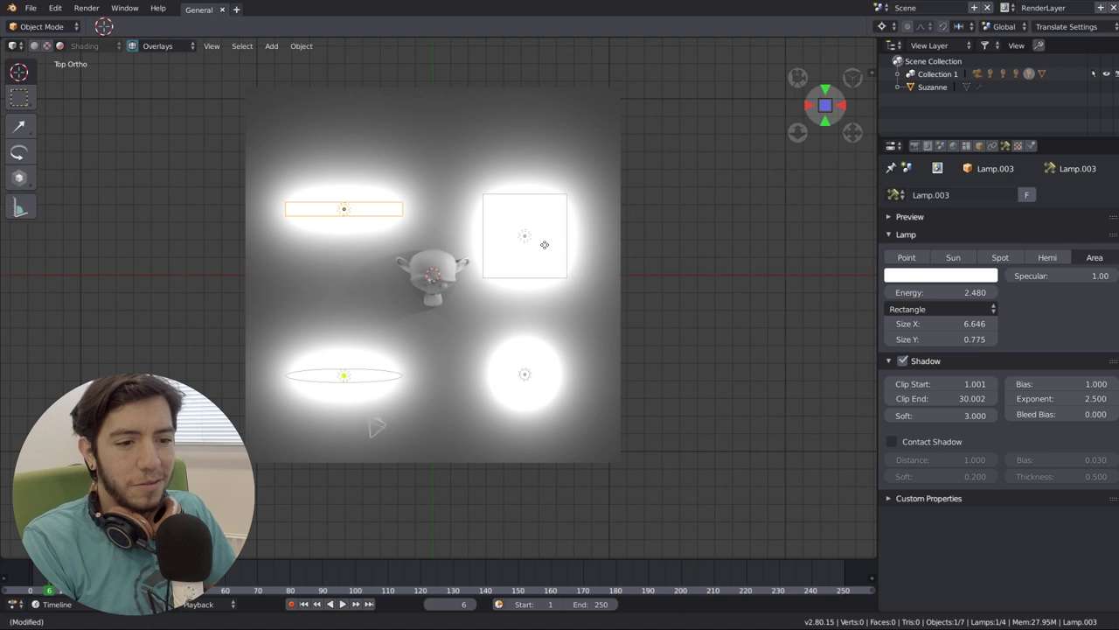
{"action": "middle_click_drag", "start_coordinate": [421, 296], "coordinate": [450, 279]}
{"action": "scroll", "coordinate": [464, 328], "scroll_direction": "down", "scroll_amount": 2}
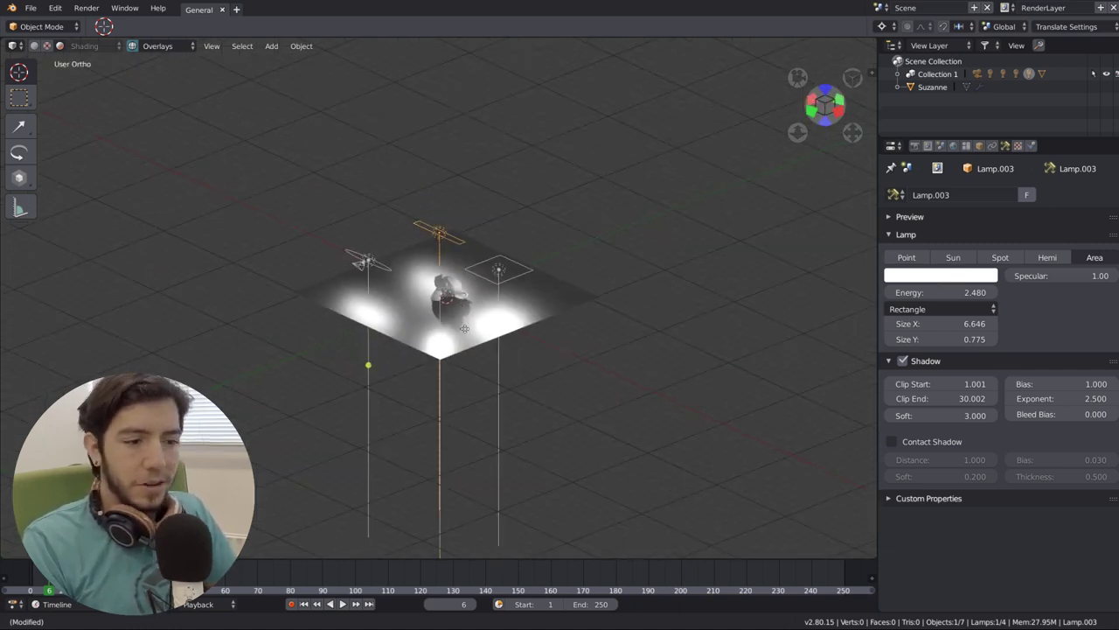
{"action": "key", "text": "KP_5"}
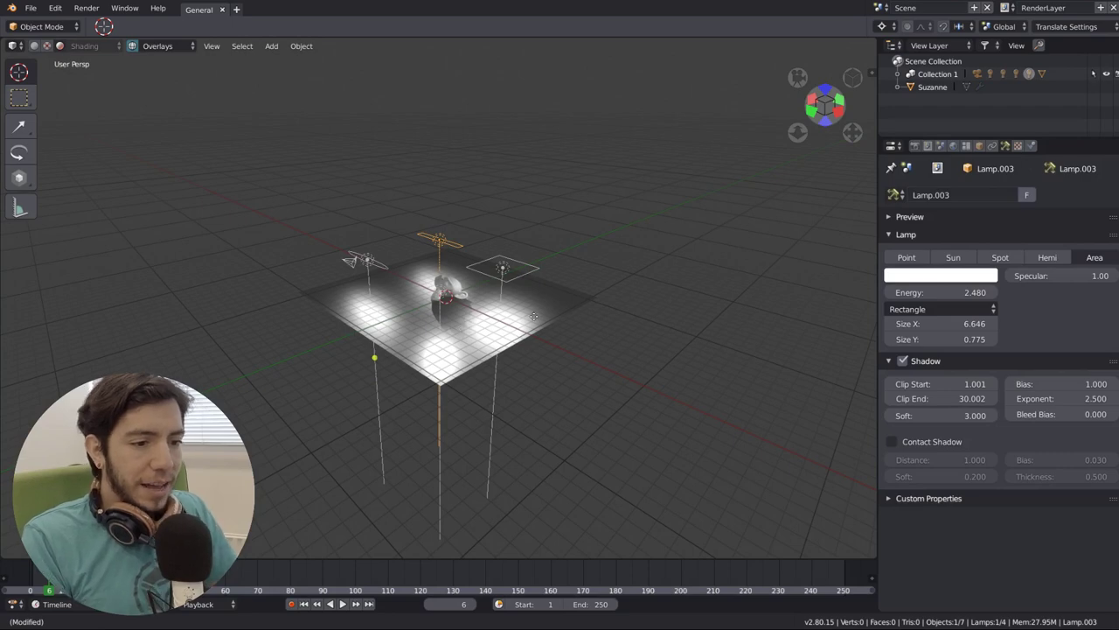
{"action": "scroll", "coordinate": [534, 316], "scroll_direction": "up", "scroll_amount": 3}
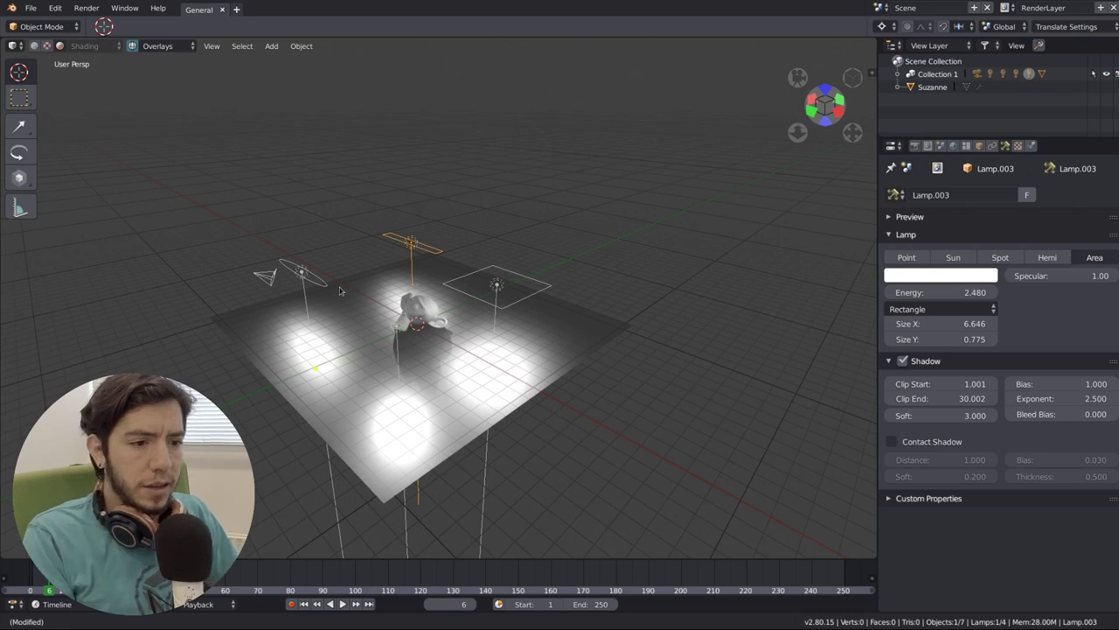
- Select the monkey head and open the list of modifiers that can be added to it
{"action": "left_click", "coordinate": [439, 311]}
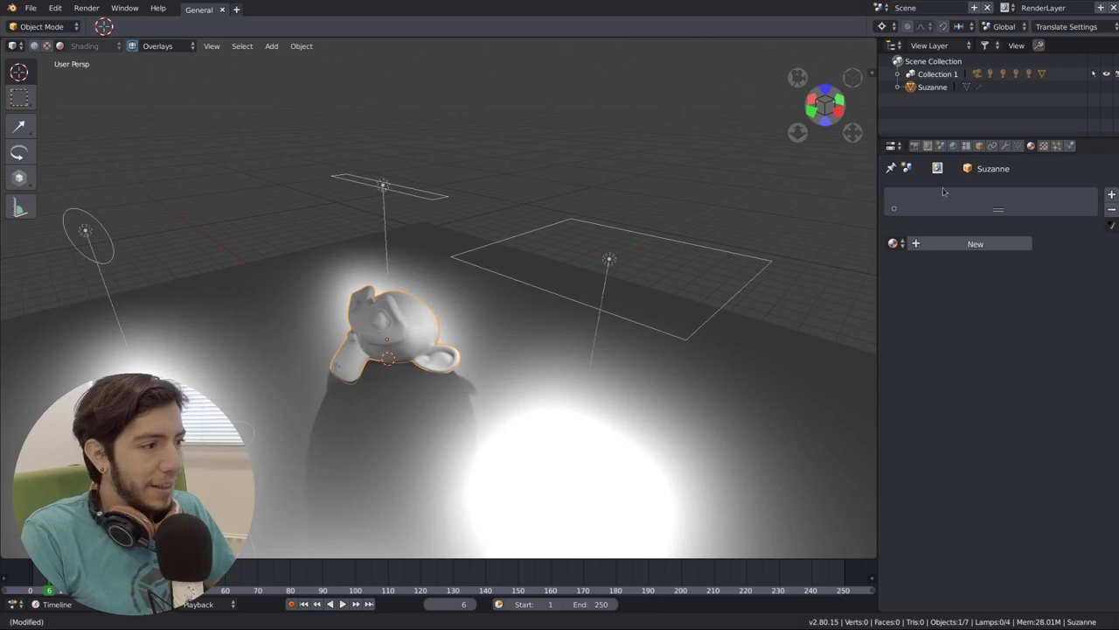
{"action": "left_click", "coordinate": [1005, 146]}
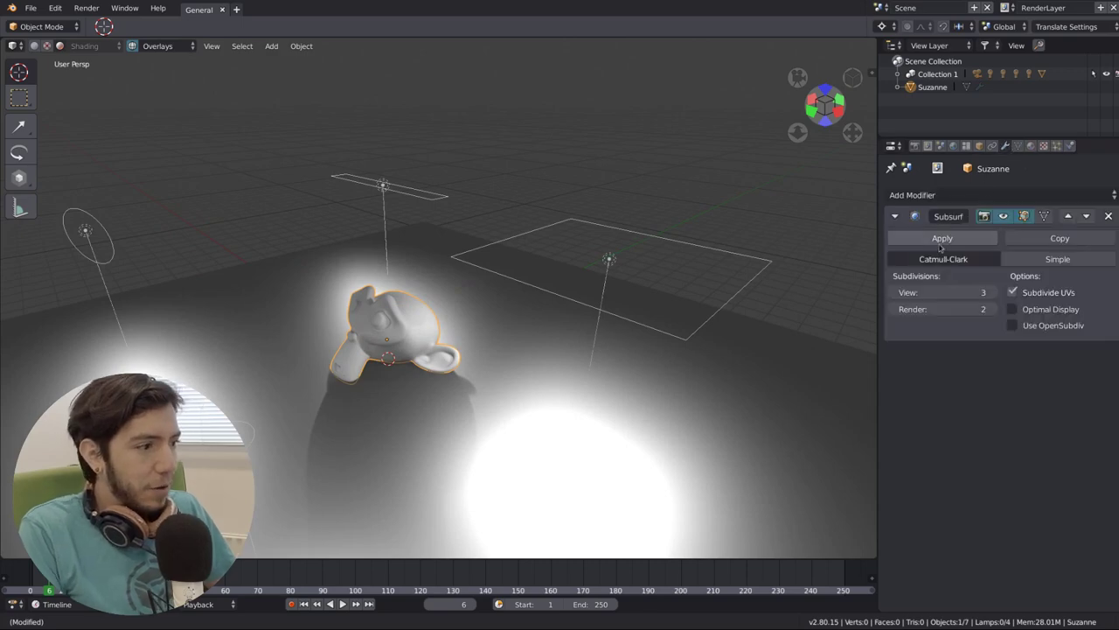
{"action": "left_click", "coordinate": [910, 195]}
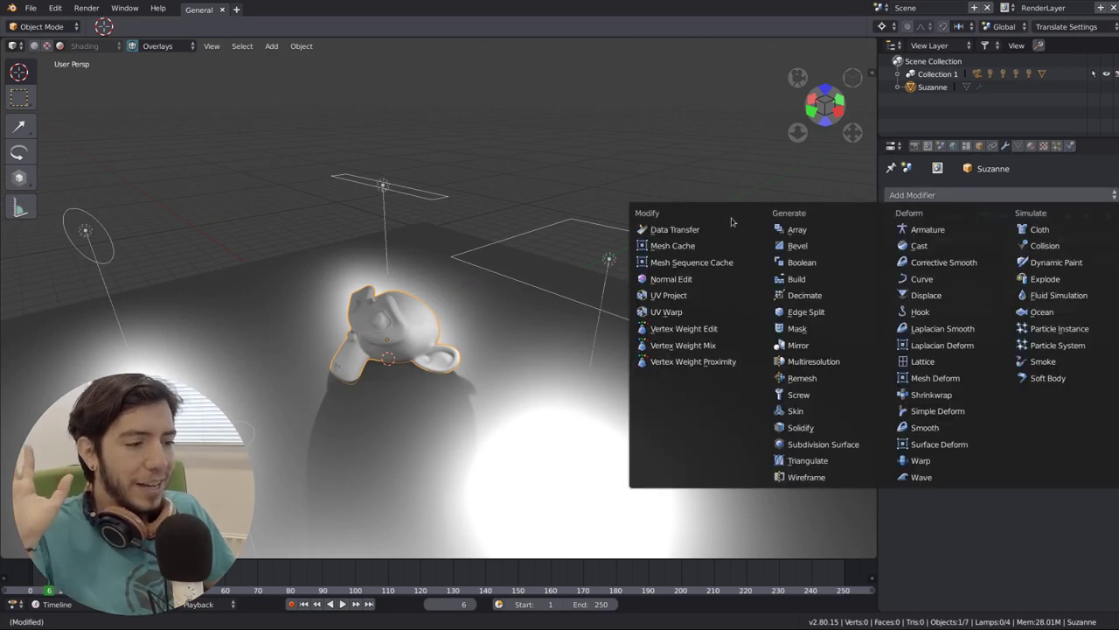